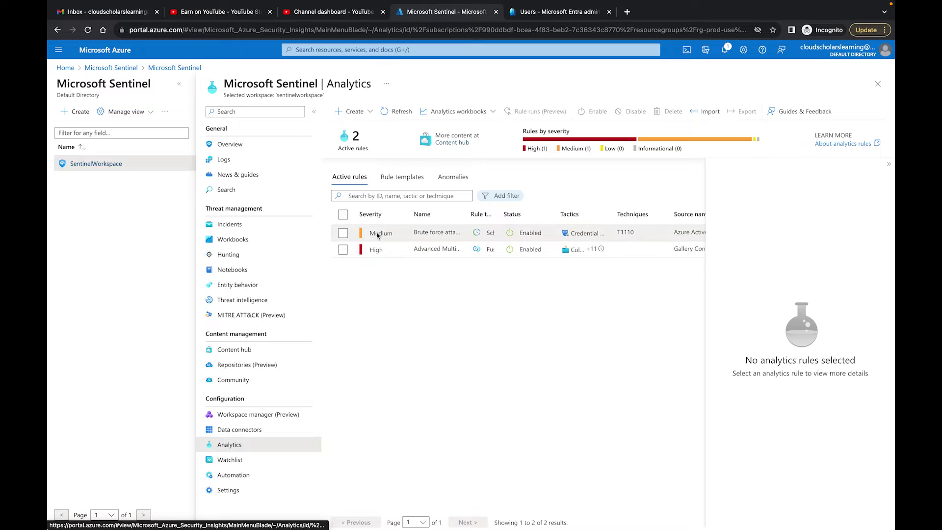
Check the active brute force rule's details and search the analytics rule templates for "Brut"
left_click(431, 234)
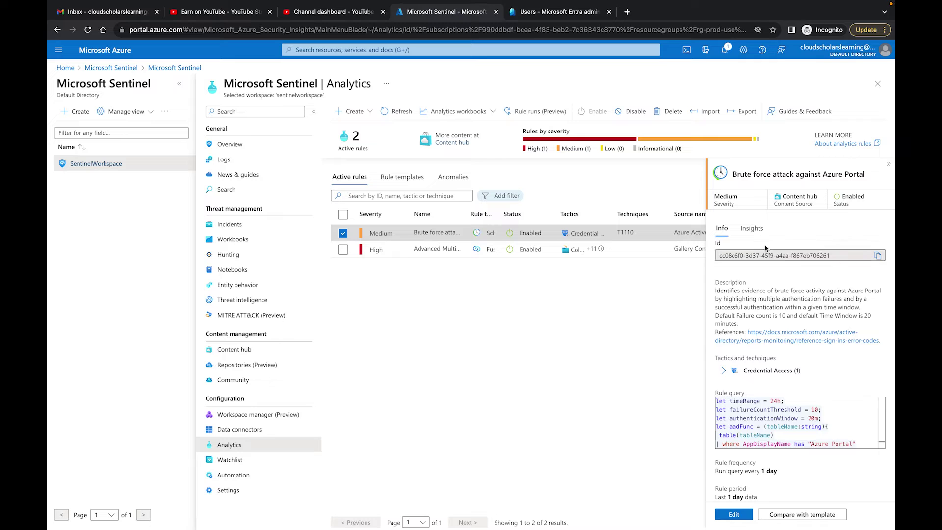
left_click(399, 177)
left_click(359, 193)
left_click(356, 196)
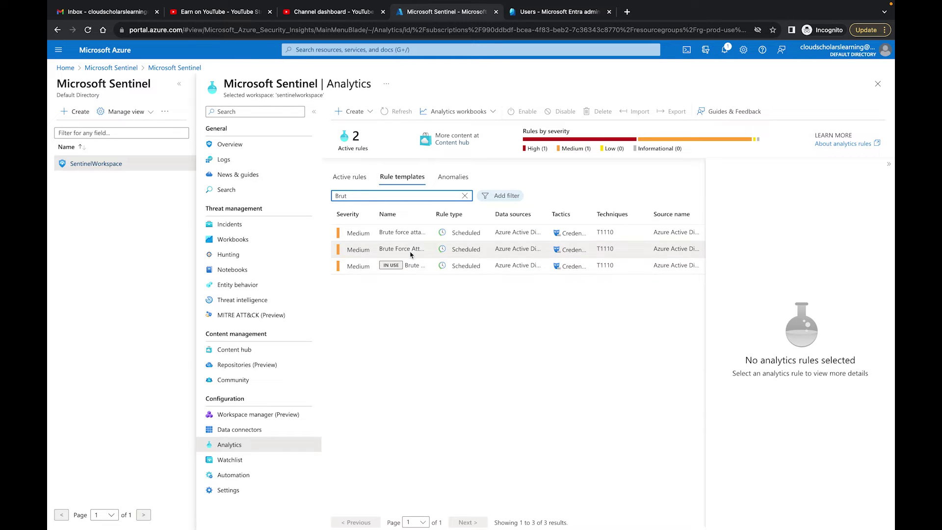
Compare the brute force templates and start a new rule from the "Brute force attack against a Cloud PC" template
left_click(404, 231)
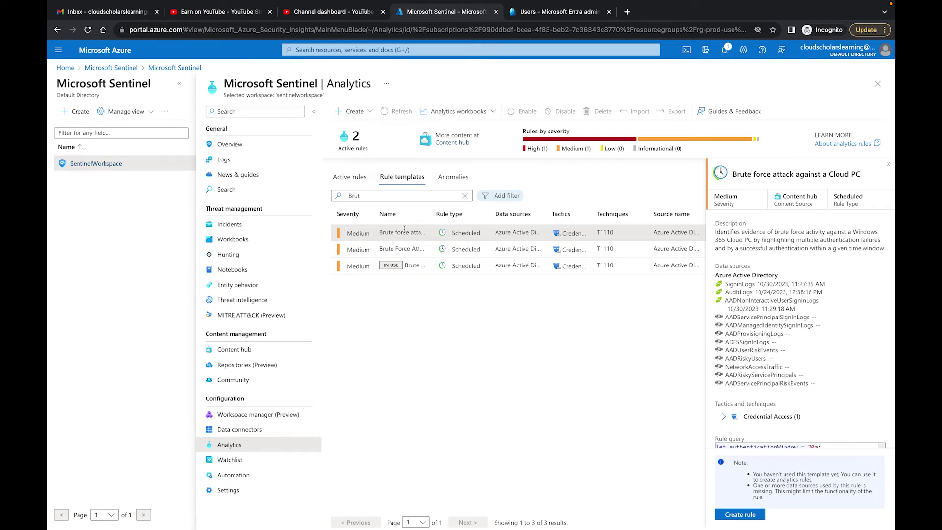
left_click(424, 251)
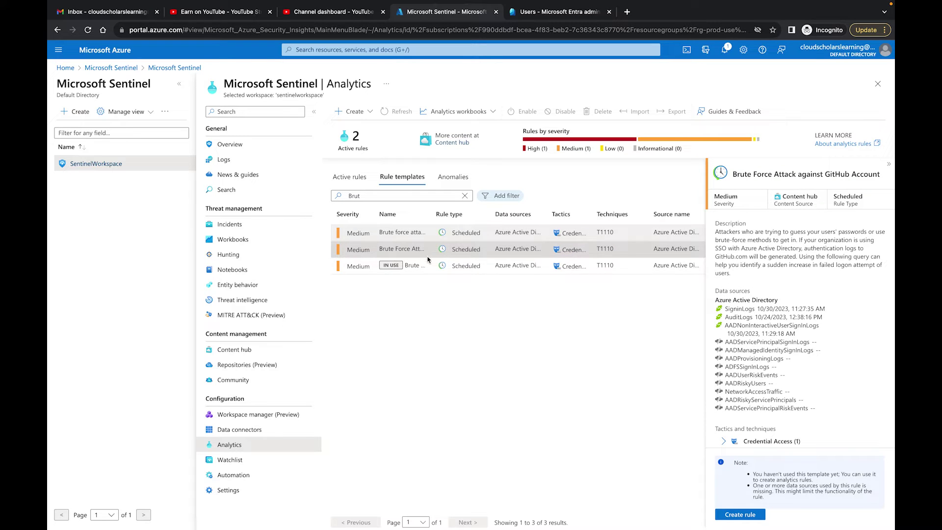
left_click(424, 266)
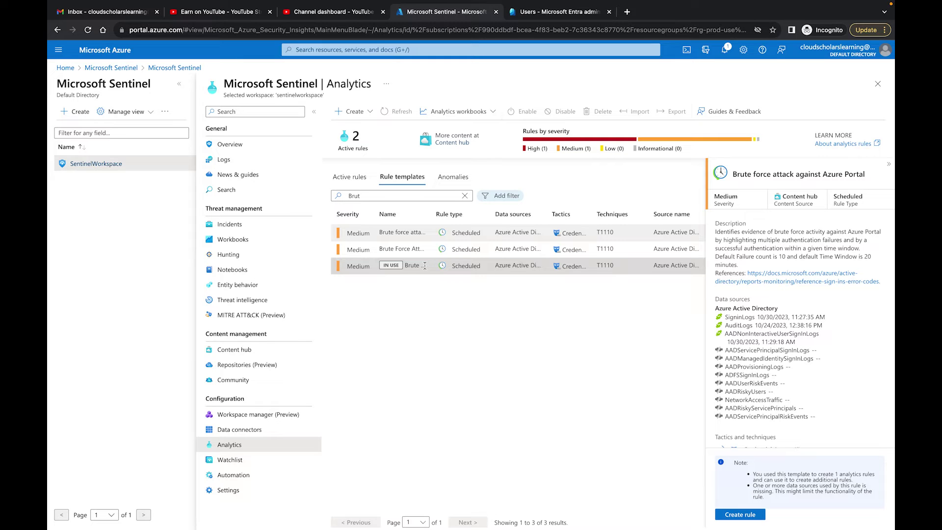
left_click(410, 231)
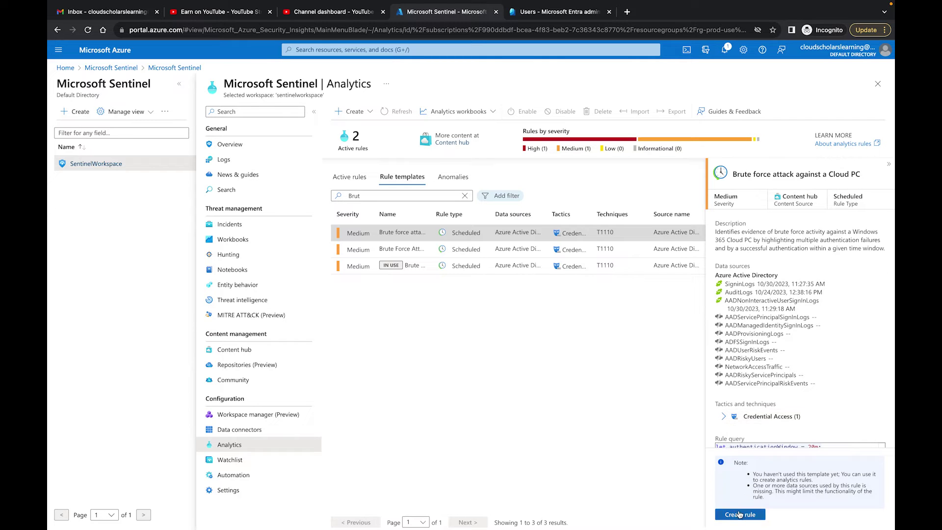
left_click(739, 515)
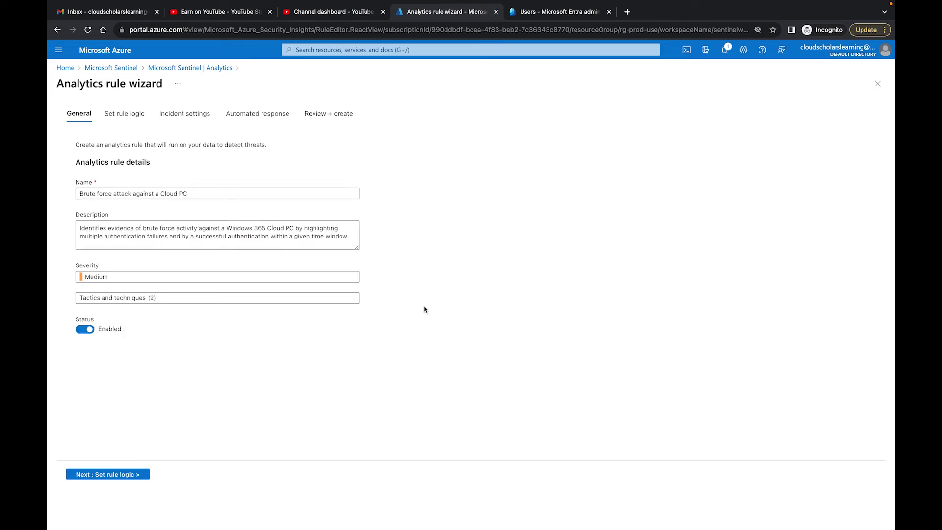
Save the Cloud PC brute force rule with the template's default rule logic and incident settings, without adding an automation rule
left_click(118, 475)
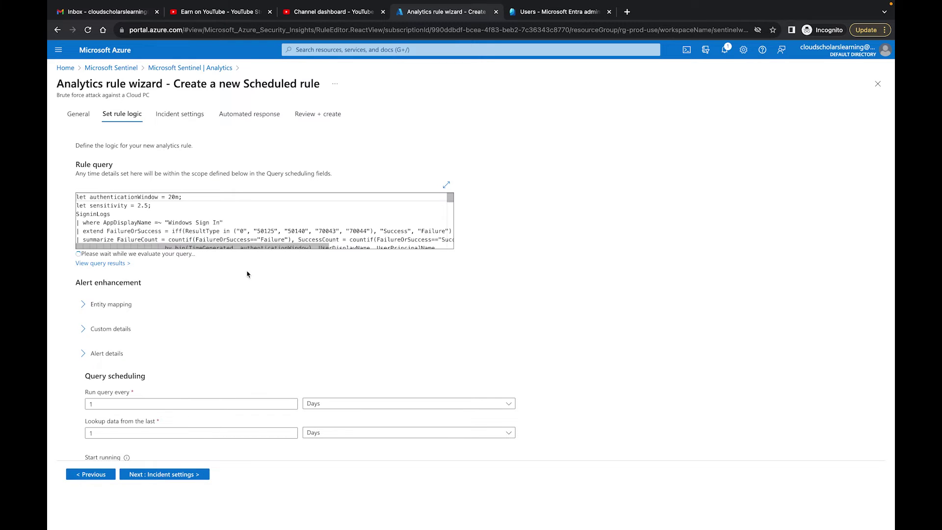
left_click(163, 474)
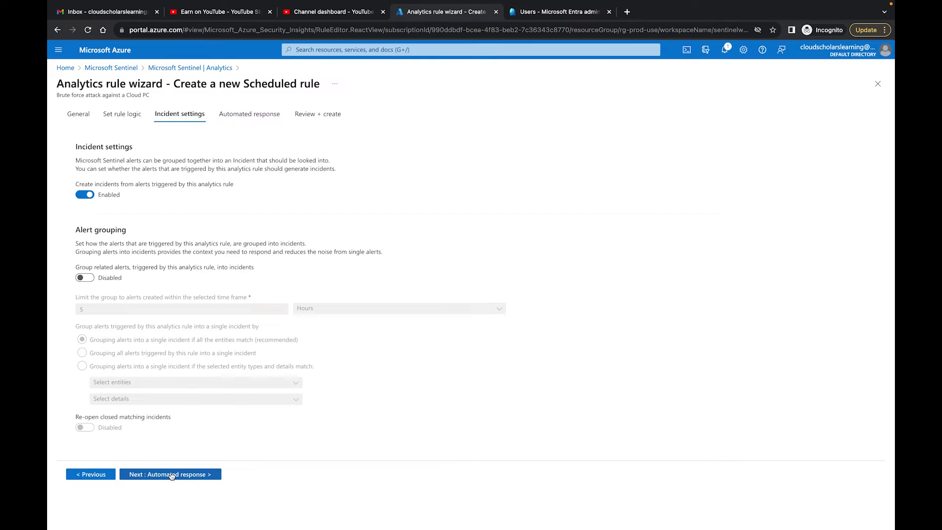
left_click(172, 475)
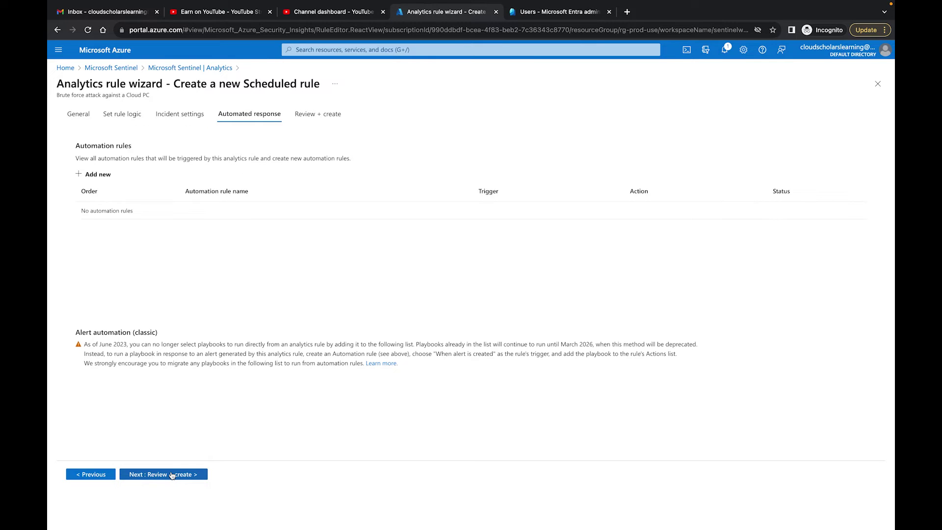
left_click(98, 175)
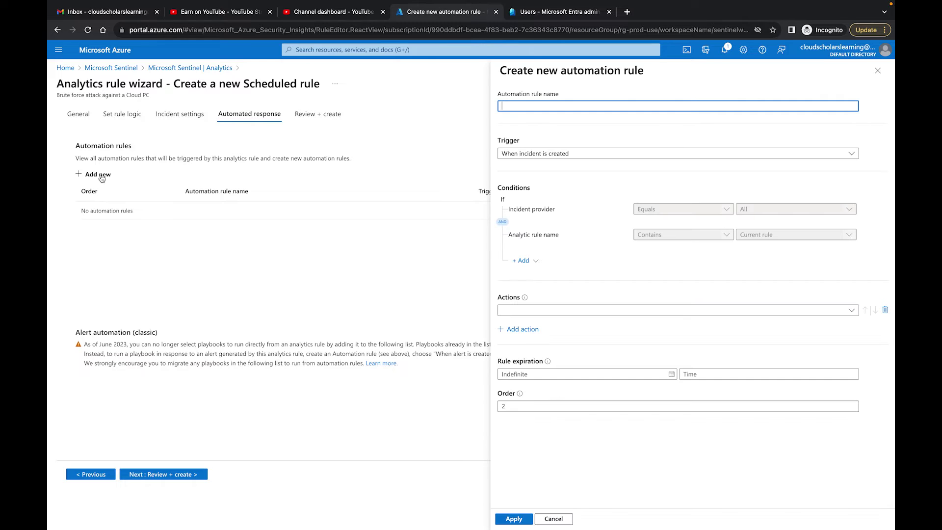
left_click(876, 71)
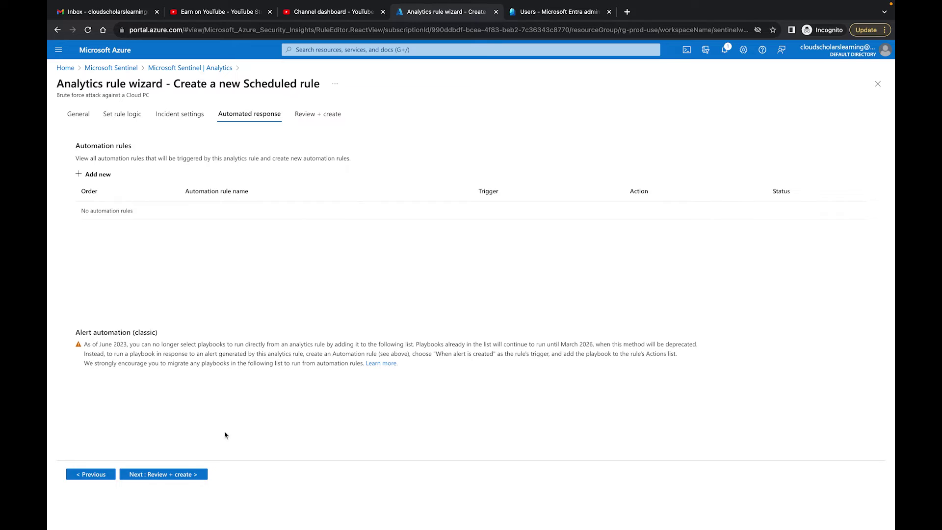
left_click(172, 475)
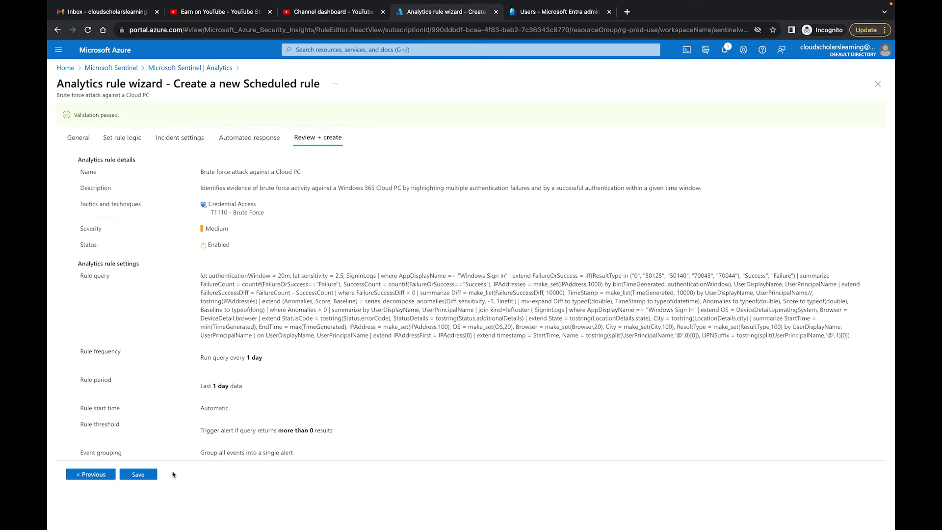
left_click(138, 474)
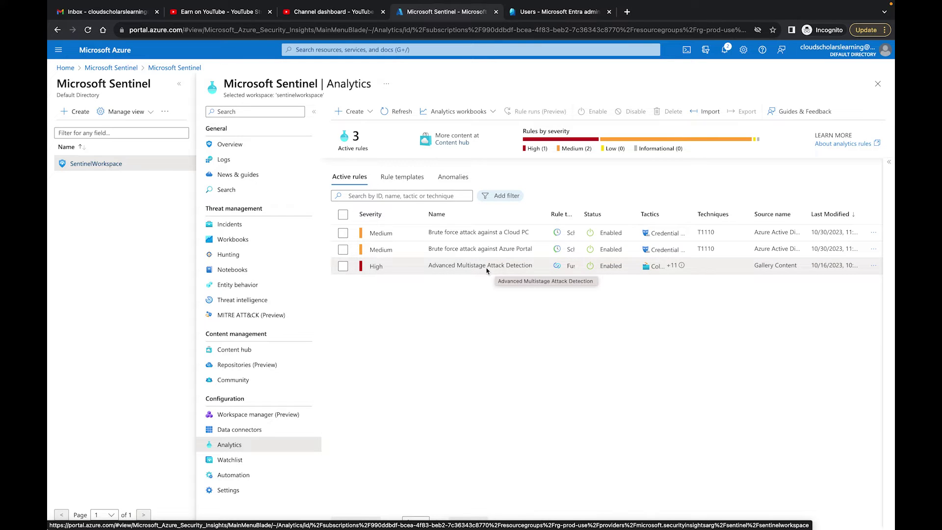
Start a Sentinel automation rule named "Close out false positive" with the trigger "When incident is created"
left_click(239, 477)
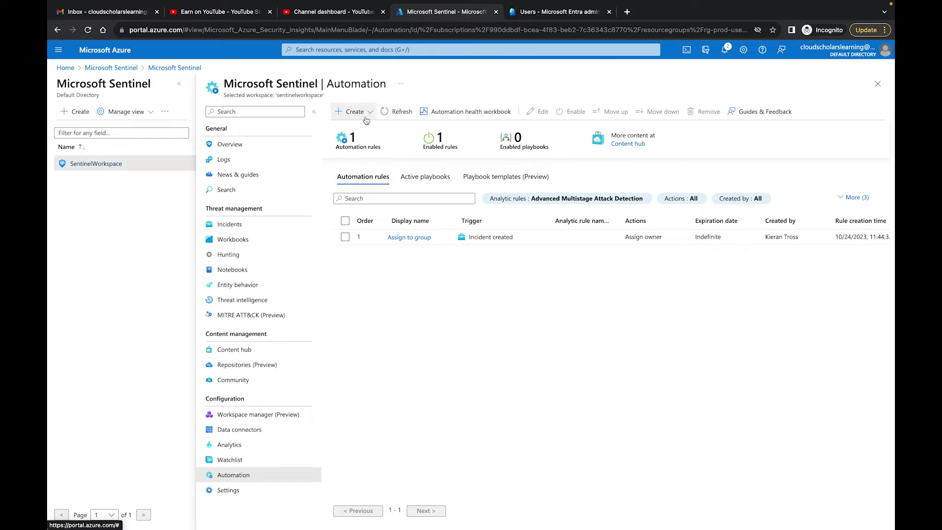
left_click(366, 116)
left_click(369, 129)
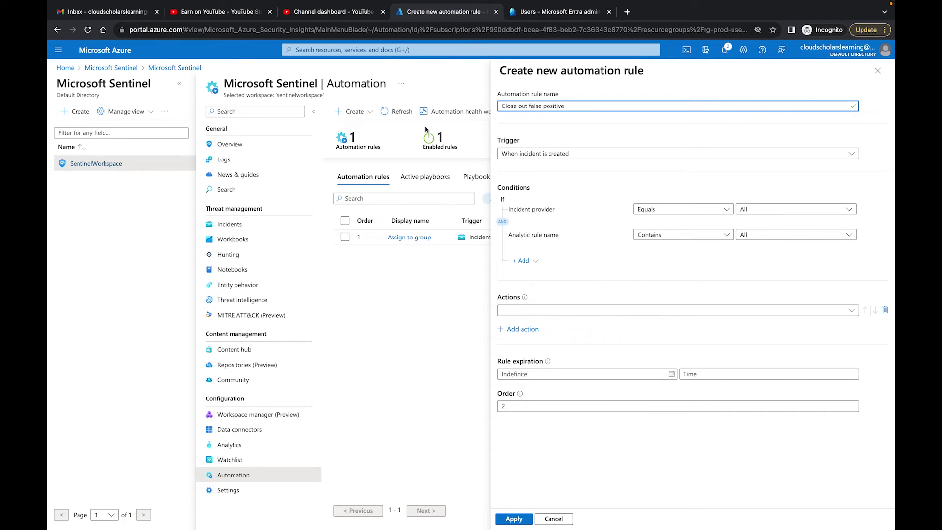
scroll(594, 109, "up", 3)
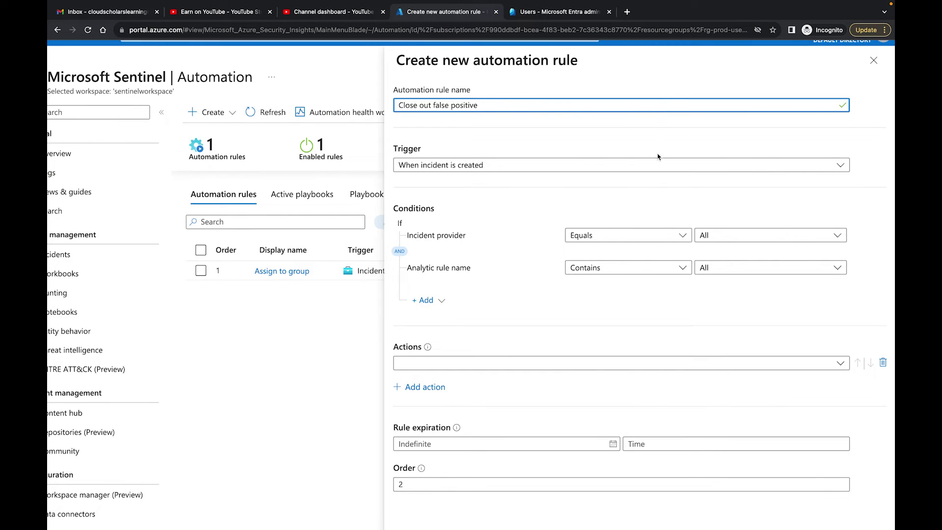
left_click(589, 166)
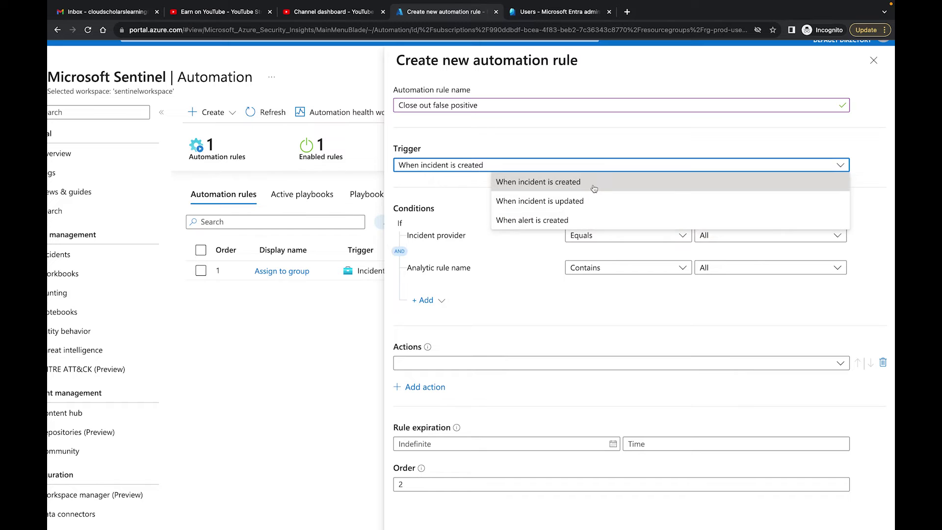
left_click(593, 187)
scroll(590, 211, "down", 1)
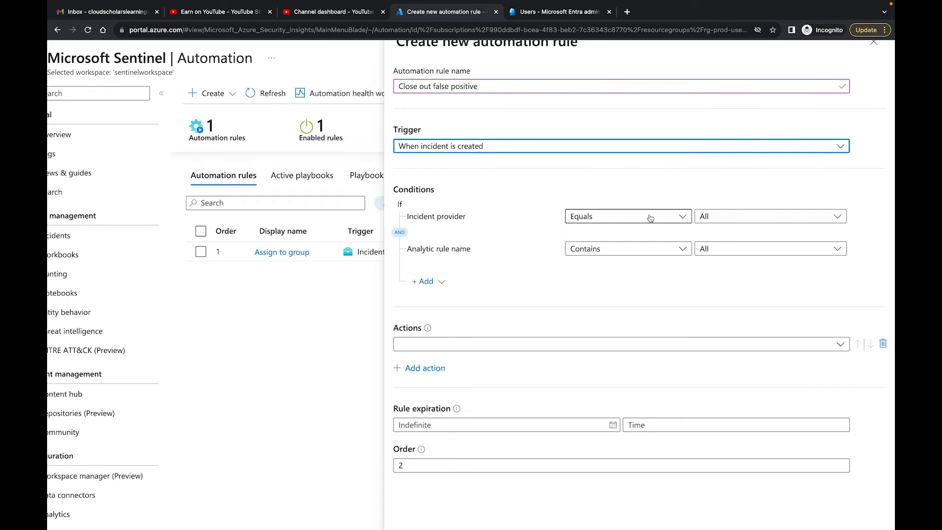
Set the incident provider condition to All, inspect the analytic rule name choices, and close the automation rule form
left_click(712, 217)
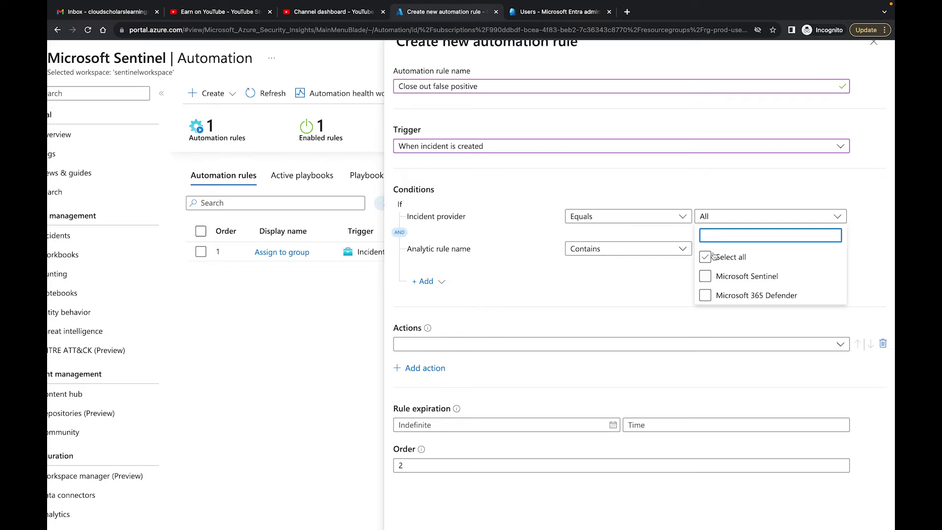
left_click(707, 258)
left_click(713, 179)
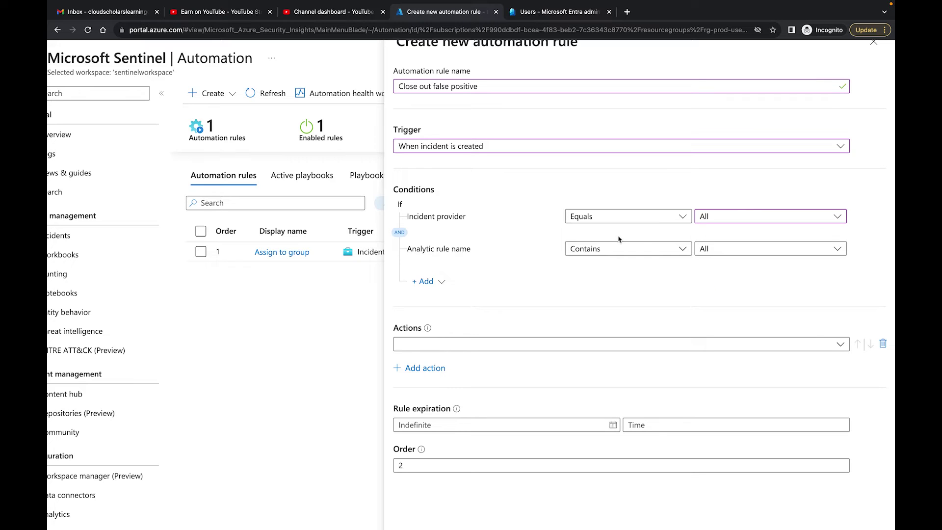
left_click(628, 255)
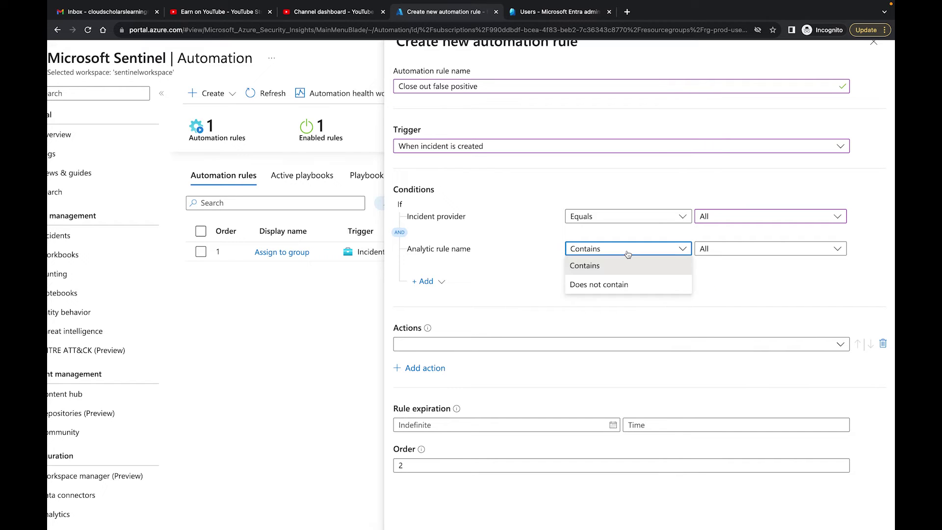
left_click(736, 250)
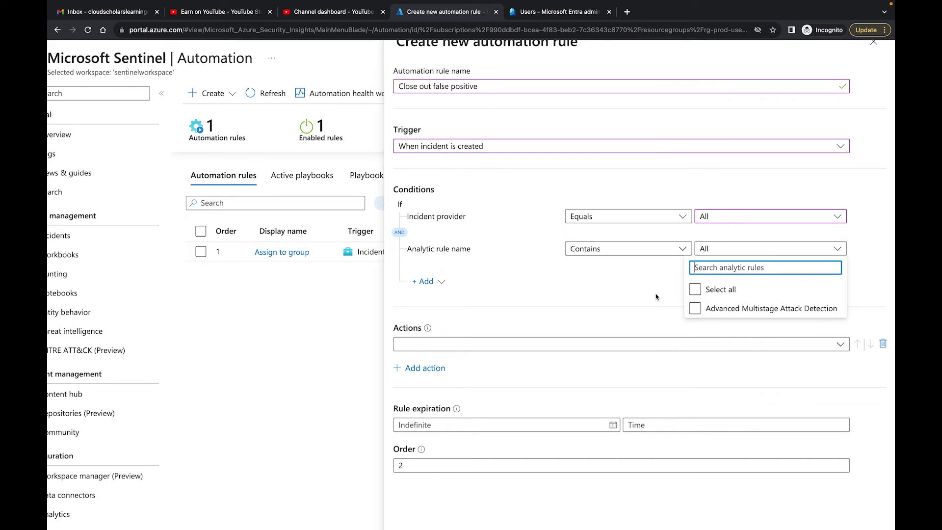
scroll(658, 296, "down", 1)
key("ctrl+minus")
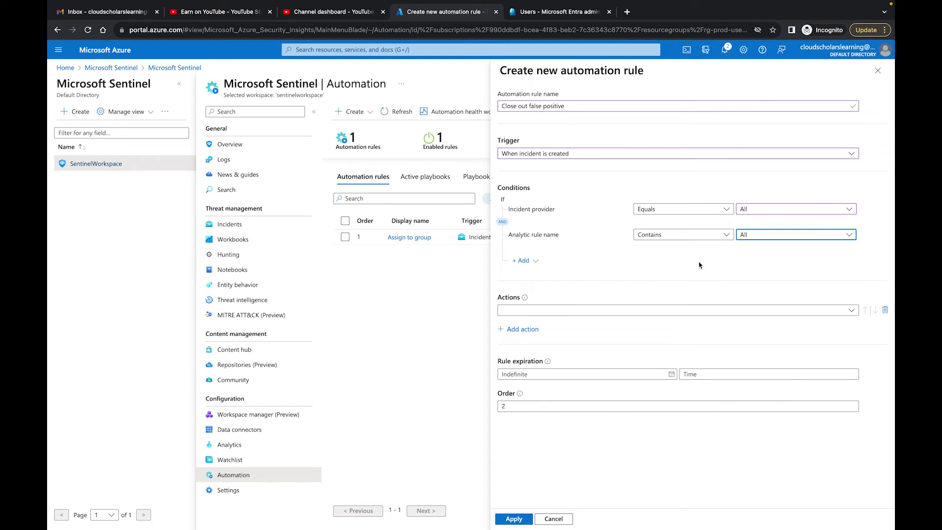
left_click(784, 237)
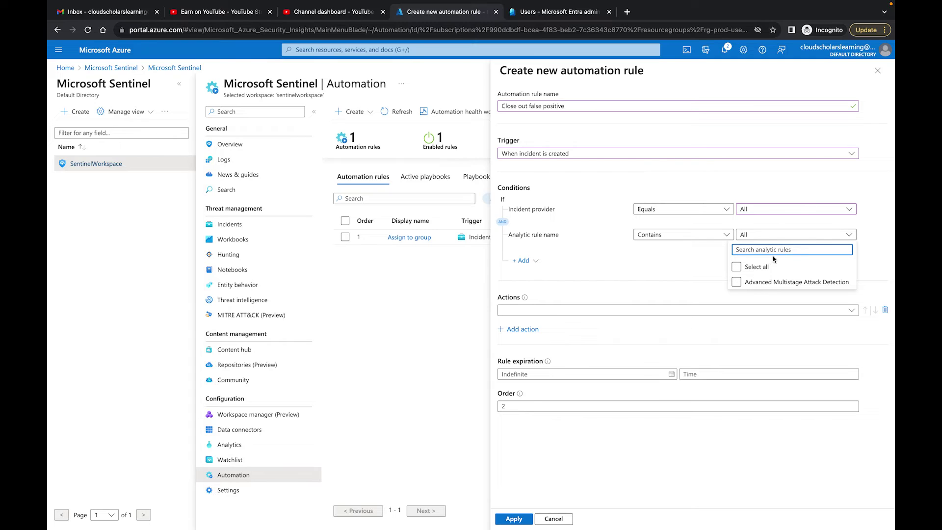
left_click(712, 265)
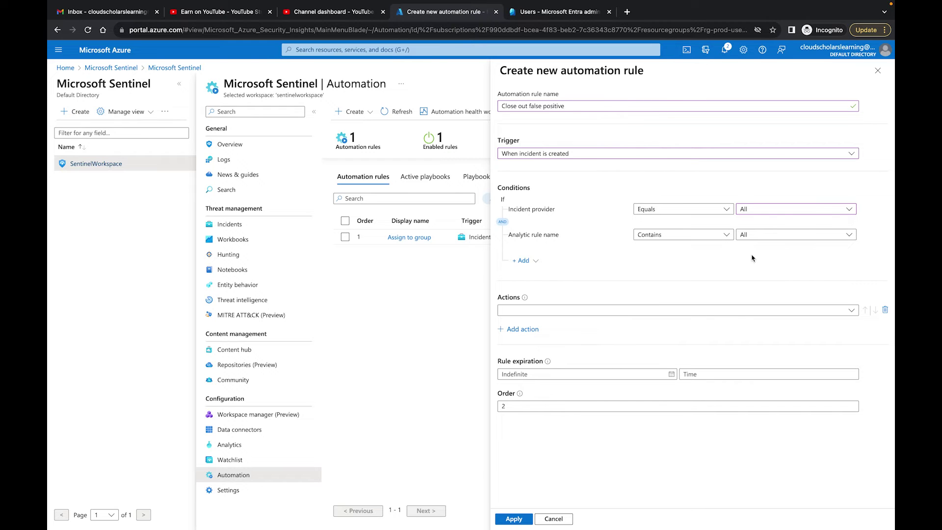
left_click(514, 519)
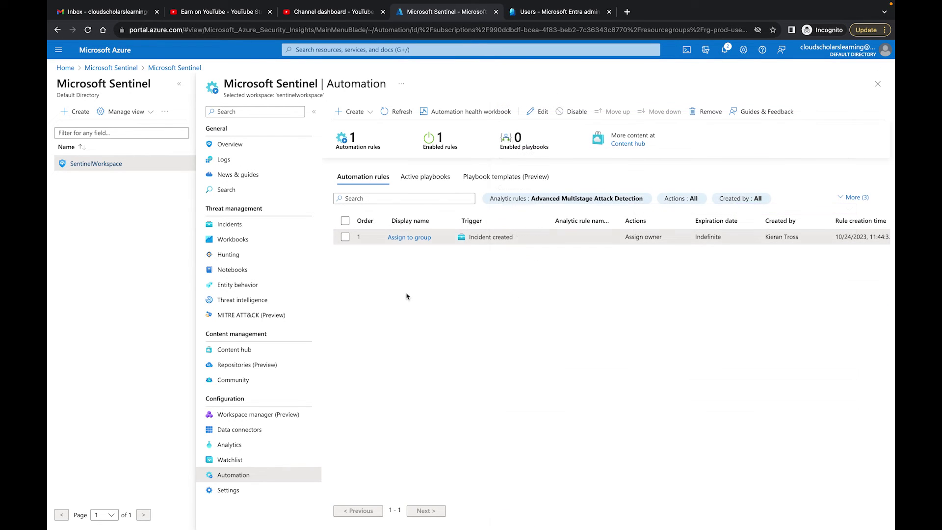
left_click(362, 115)
left_click(357, 127)
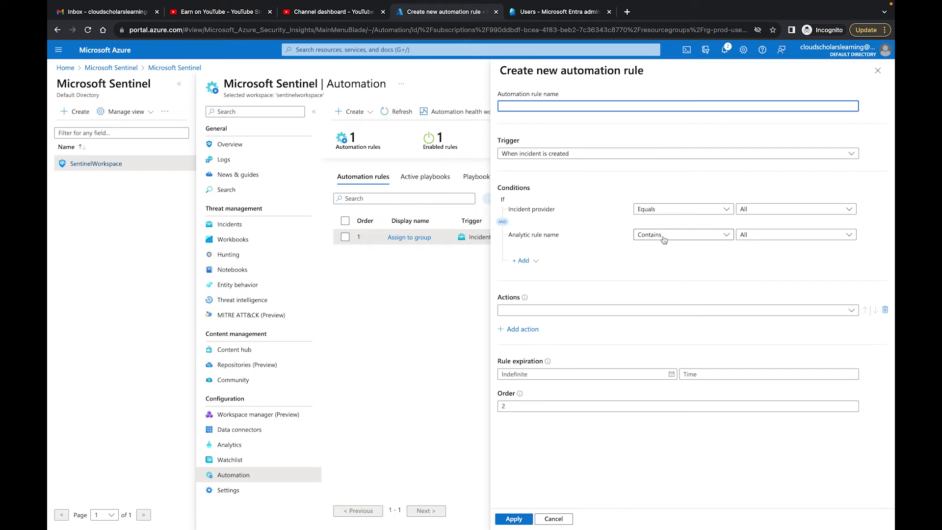
left_click(791, 230)
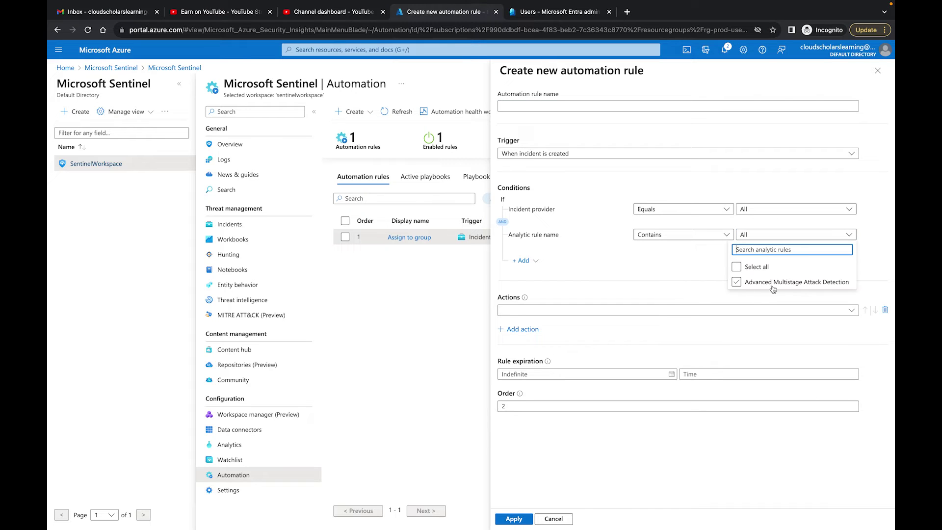
left_click(799, 288)
left_click(557, 520)
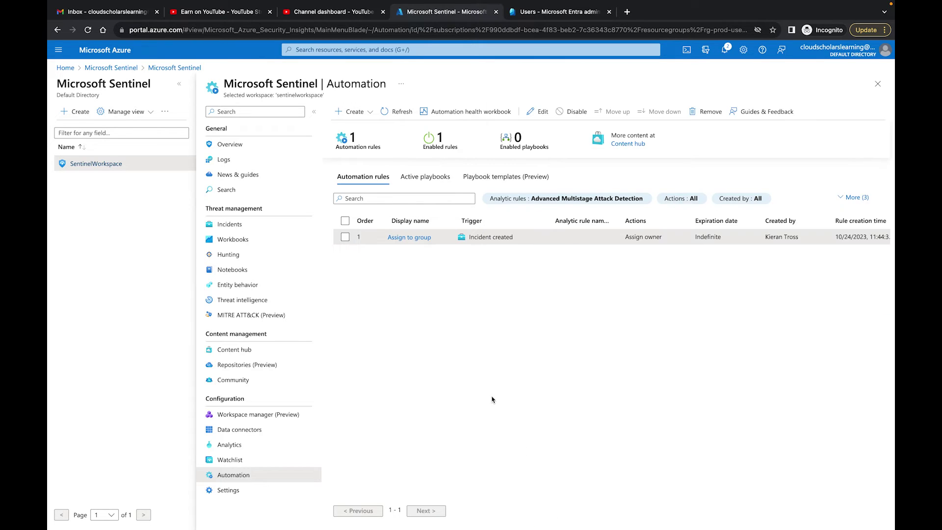
Open the active analytics rule "Brute force attack against Azure Portal" for editing
left_click(245, 446)
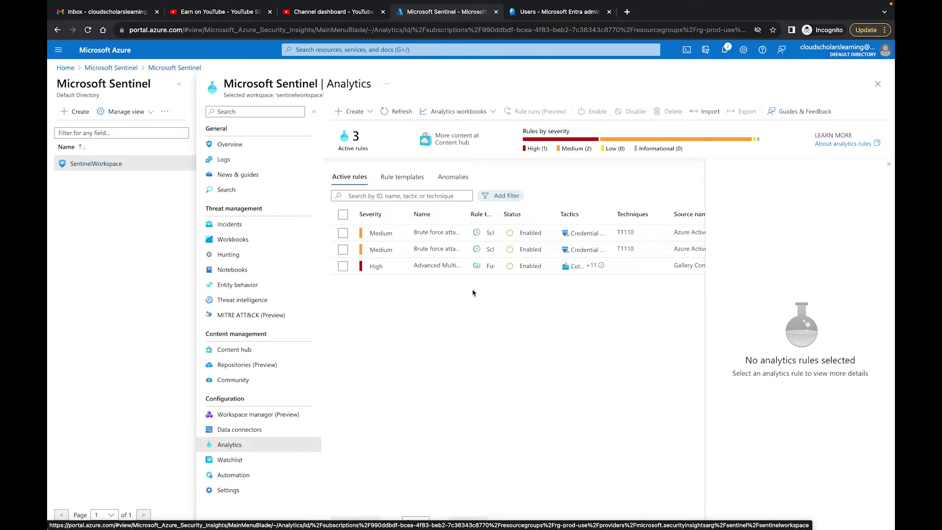
left_click(398, 235)
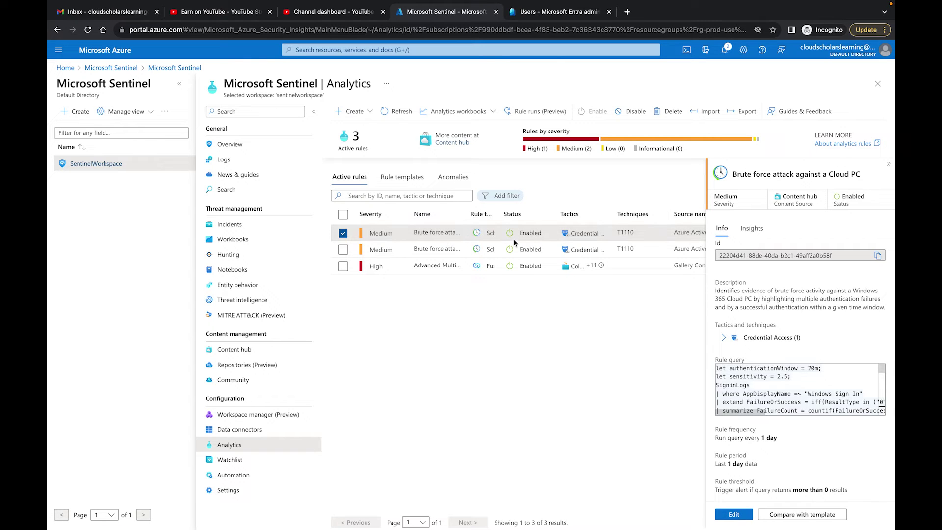
left_click(406, 255)
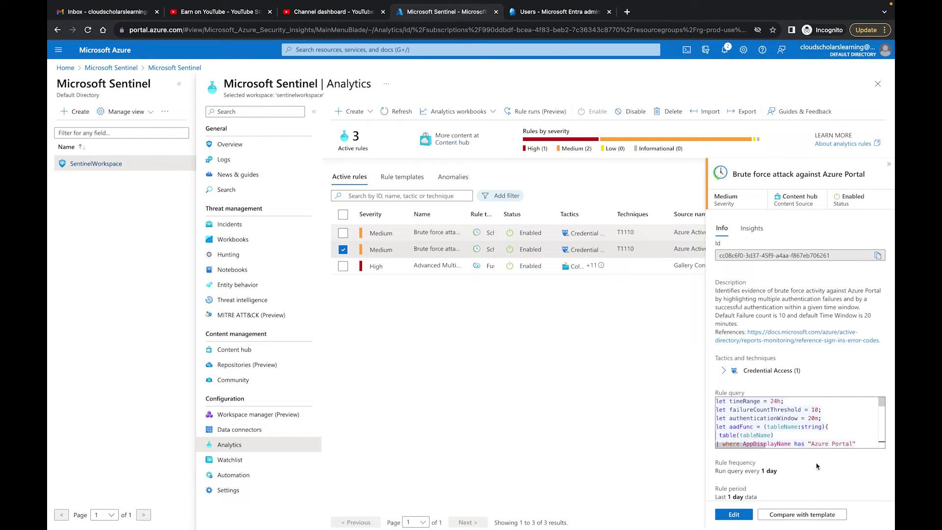
left_click(734, 514)
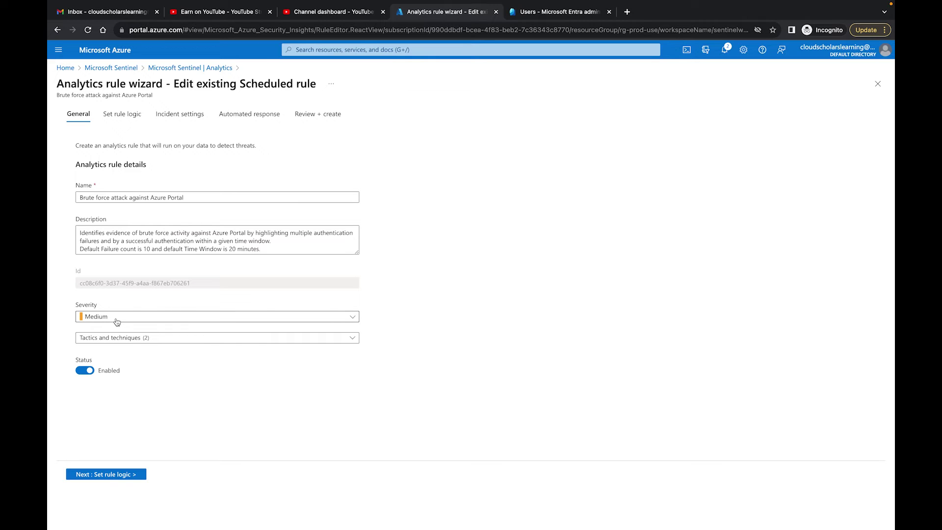
Start a new automation rule named "Close out false positive" in the analytics rule's automated response settings
left_click(125, 118)
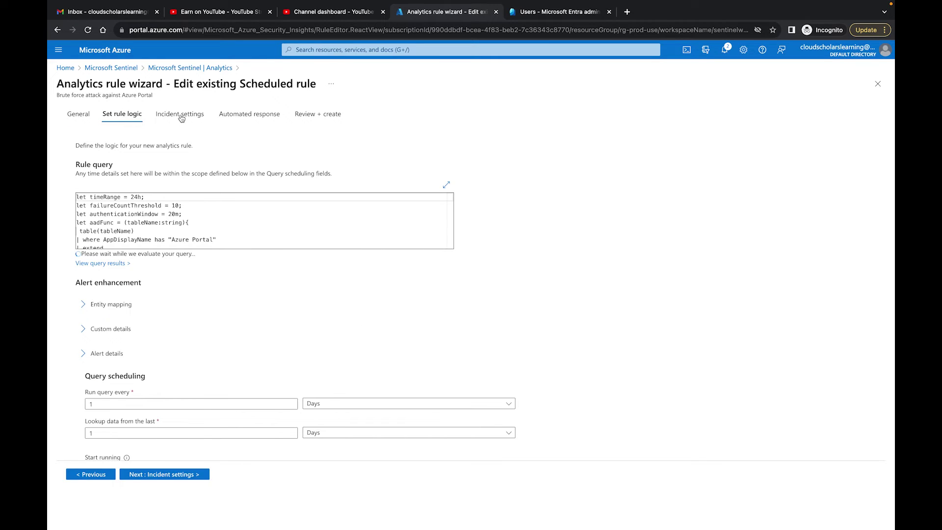
left_click(233, 118)
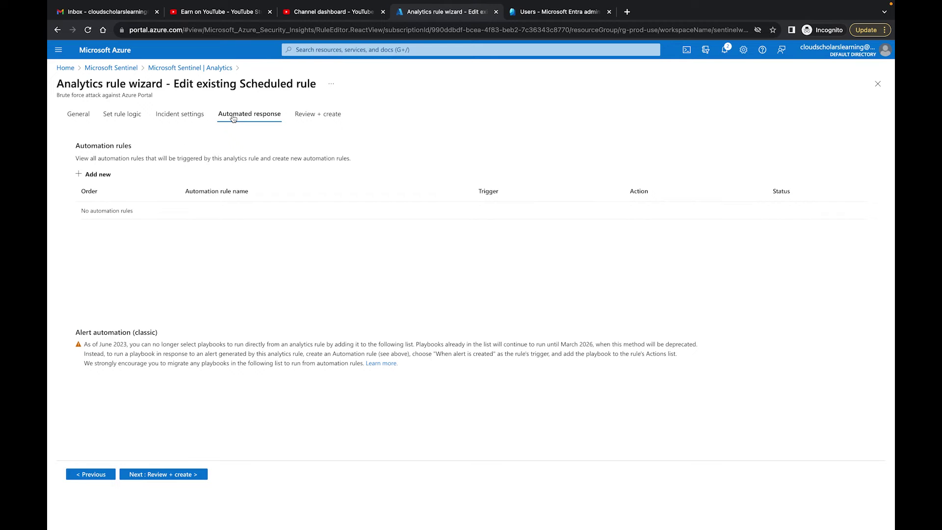
left_click(94, 175)
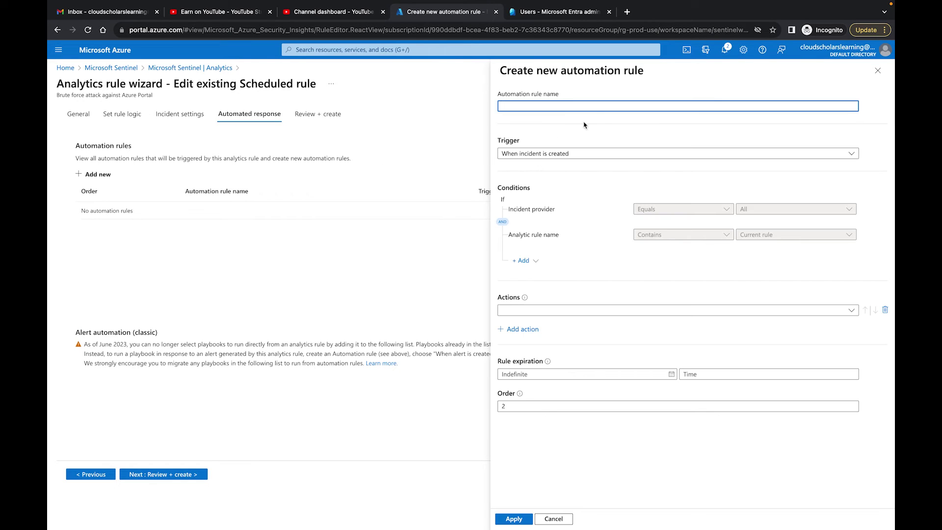
type("Close out")
Add an And condition to the automation rule requiring that the IP address starts with 185.25
left_click(536, 260)
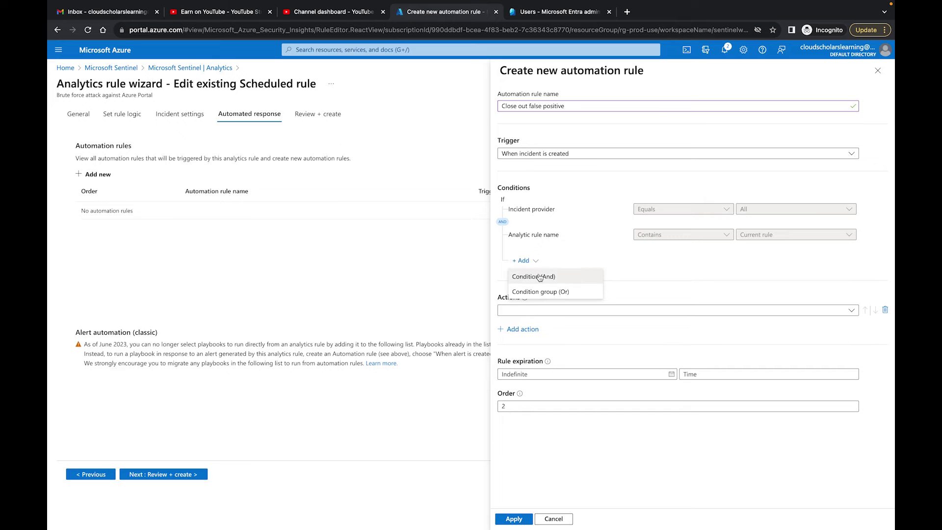
left_click(538, 277)
left_click(569, 261)
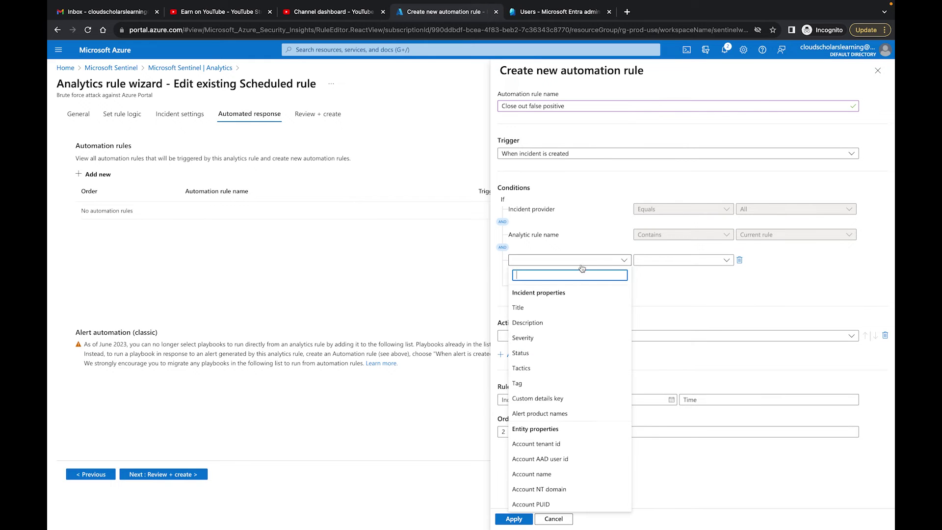
scroll(578, 373, "down", 10)
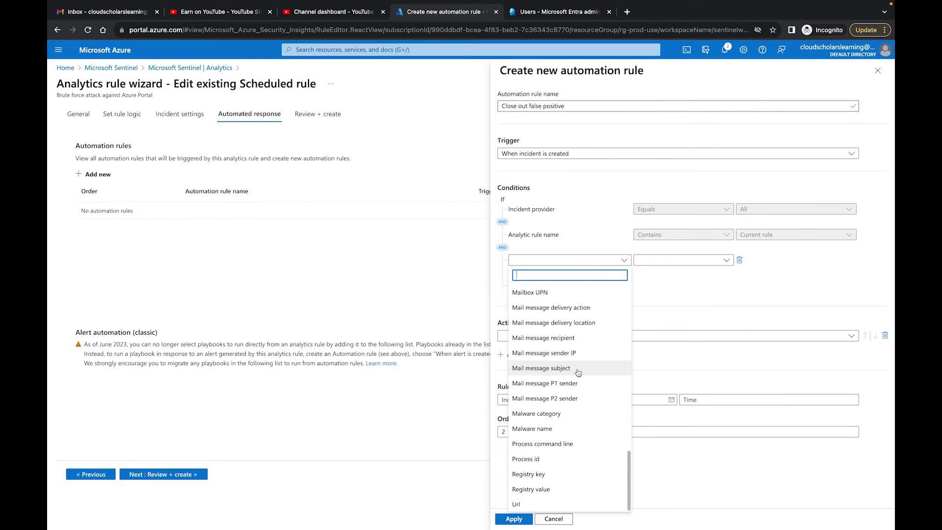
scroll(578, 373, "up", 10)
type("ip")
left_click(544, 356)
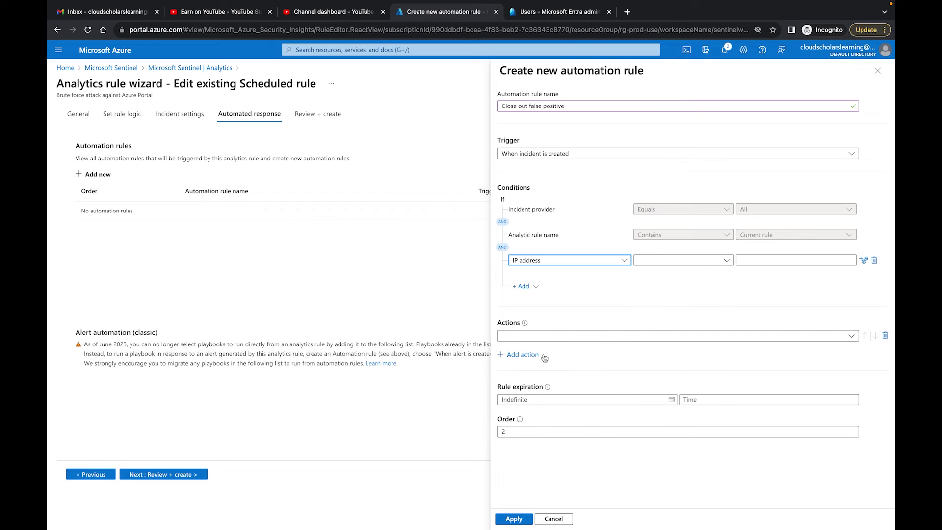
left_click(690, 261)
left_click(689, 334)
key("Tab")
type("18")
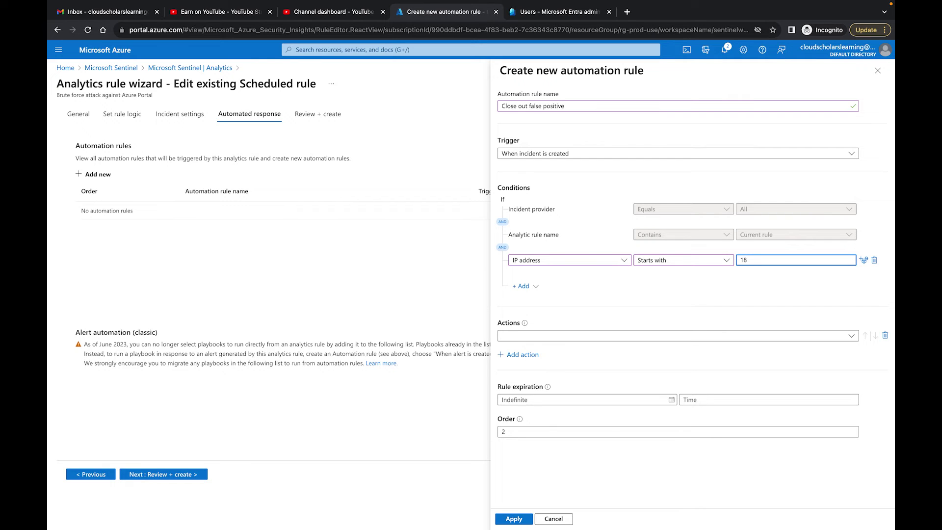
type("5.25")
left_click(537, 288)
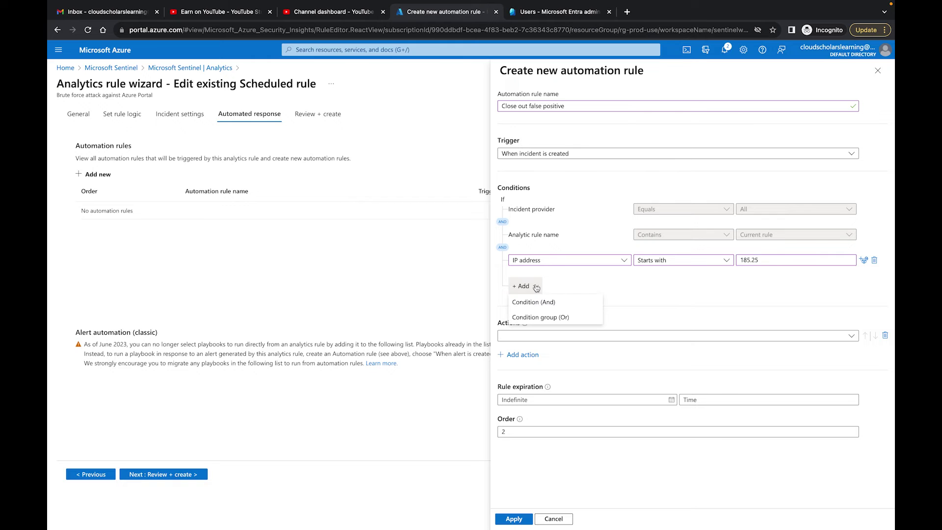
left_click(551, 304)
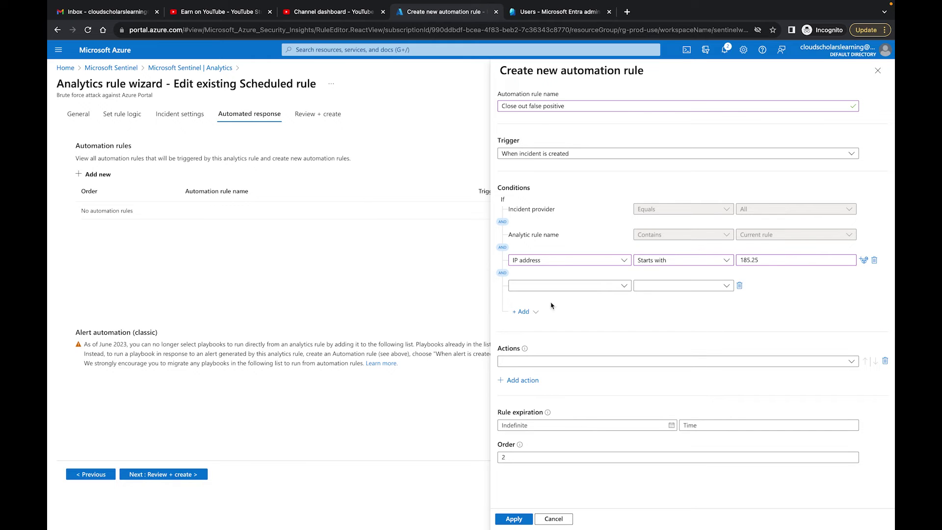
left_click(573, 287)
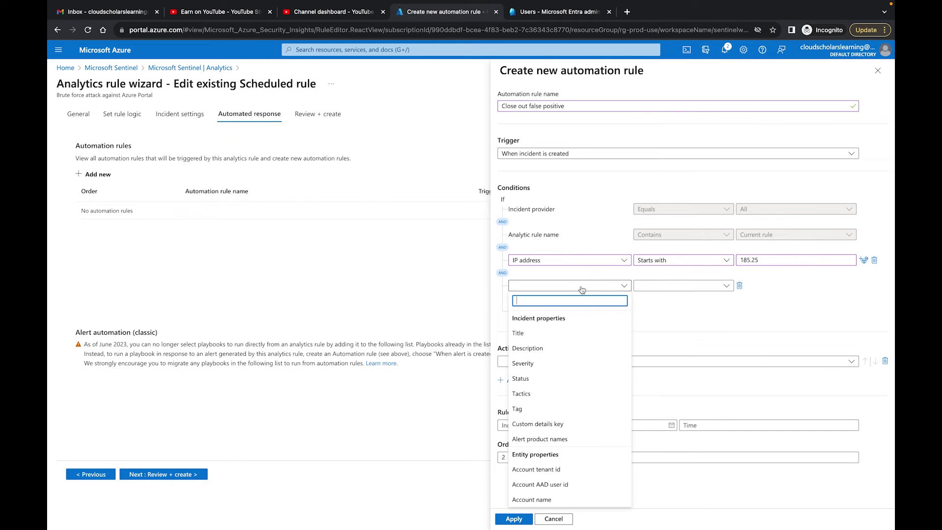
left_click(569, 363)
left_click(720, 289)
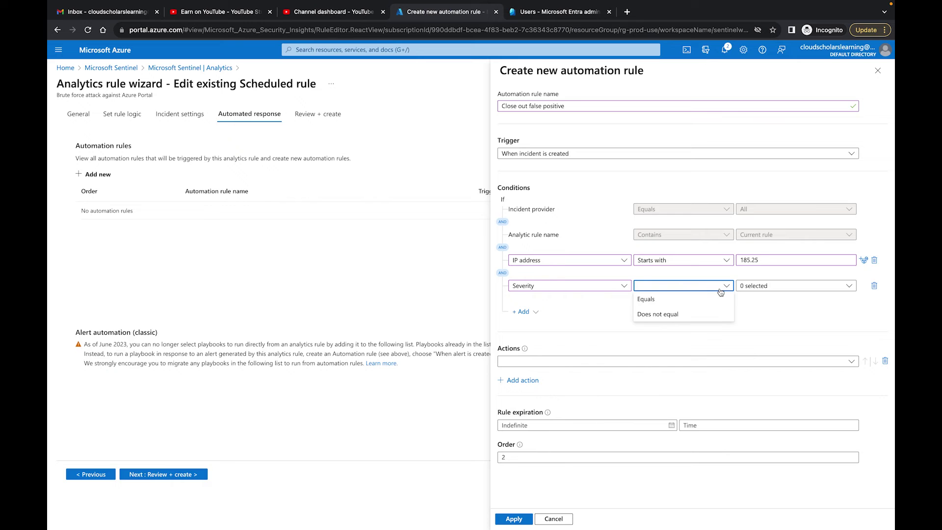
left_click(709, 302)
left_click(761, 291)
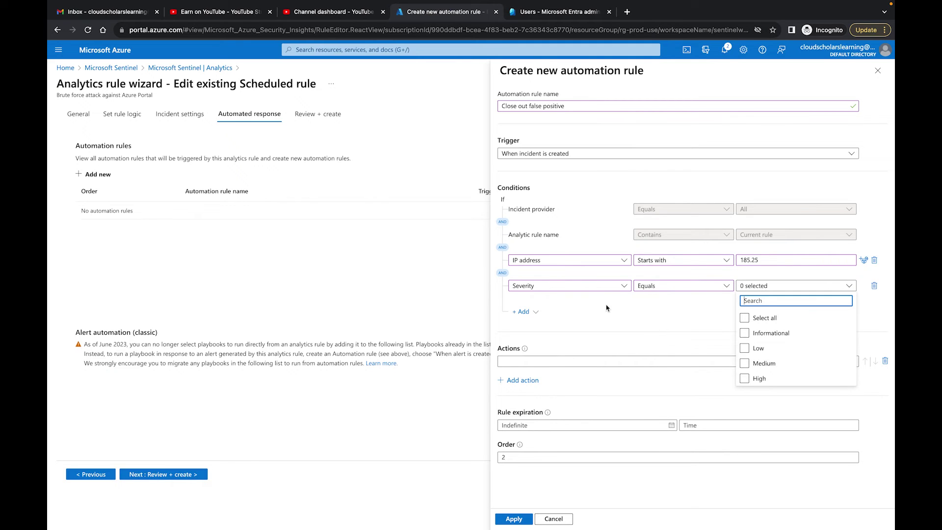
left_click(610, 288)
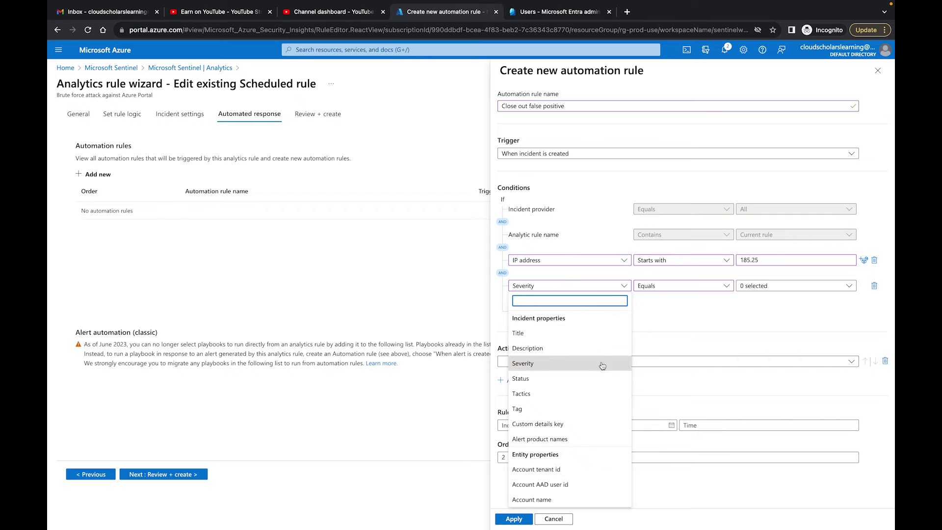
scroll(595, 388, "down", 3)
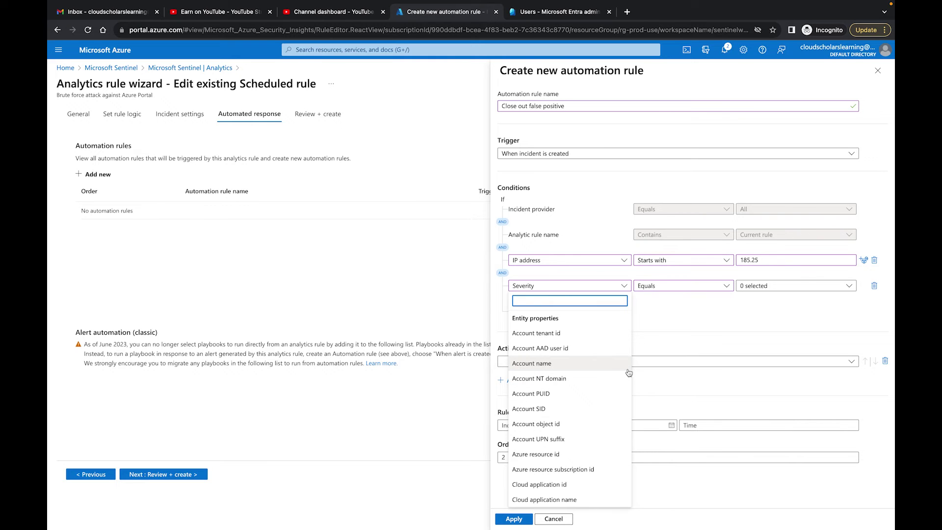
left_click_drag(628, 372, 629, 413)
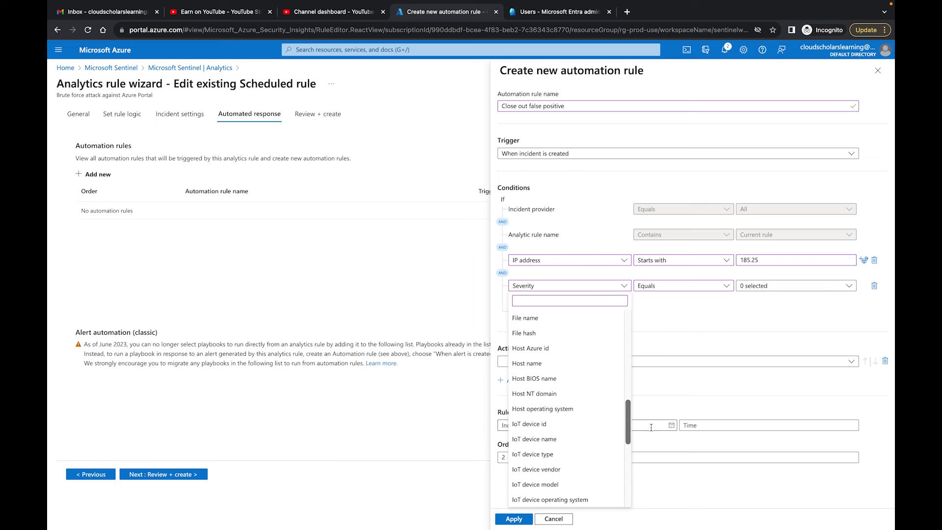
left_click(684, 338)
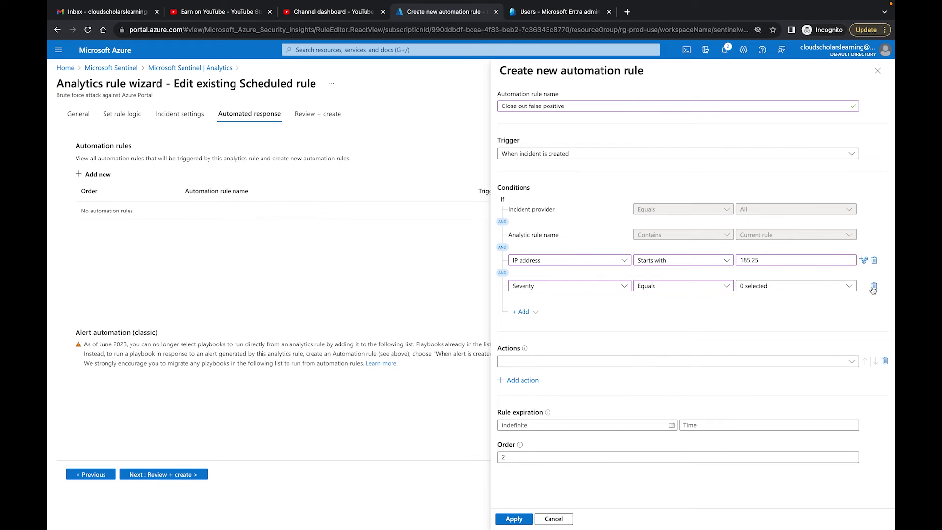
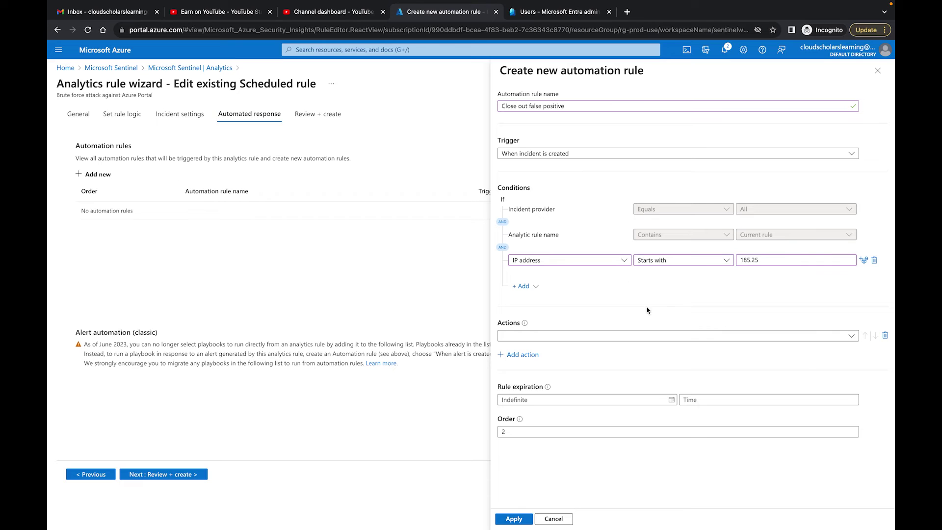
left_click(684, 336)
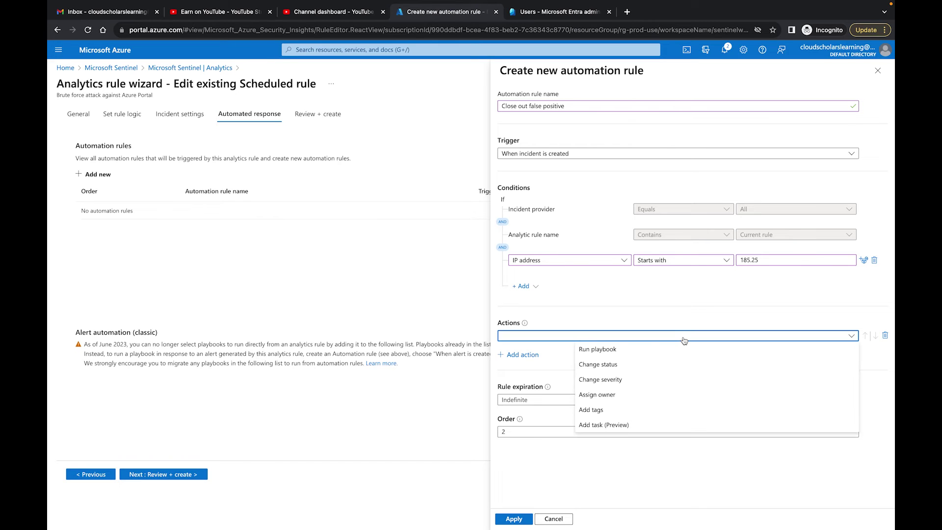
left_click(626, 364)
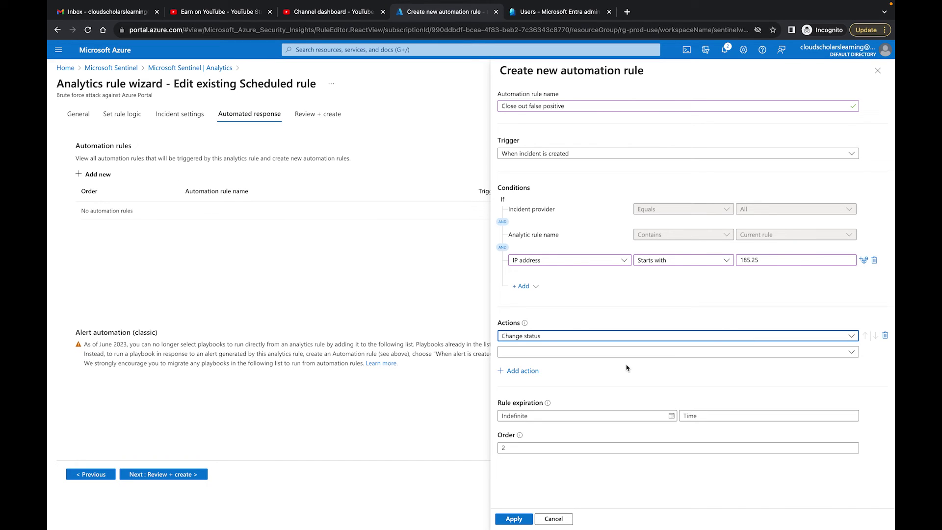
left_click(590, 357)
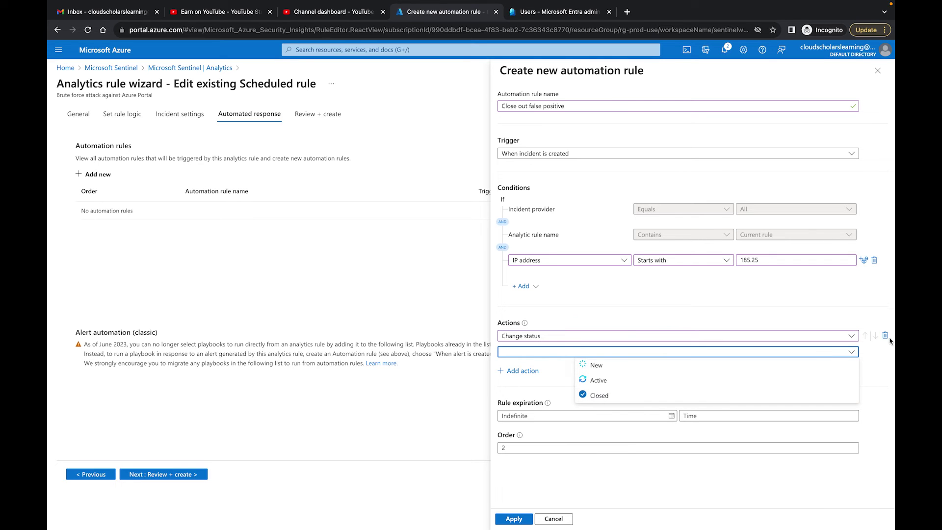
Set the automation rule's first action to change the incident severity to Informational
left_click(764, 337)
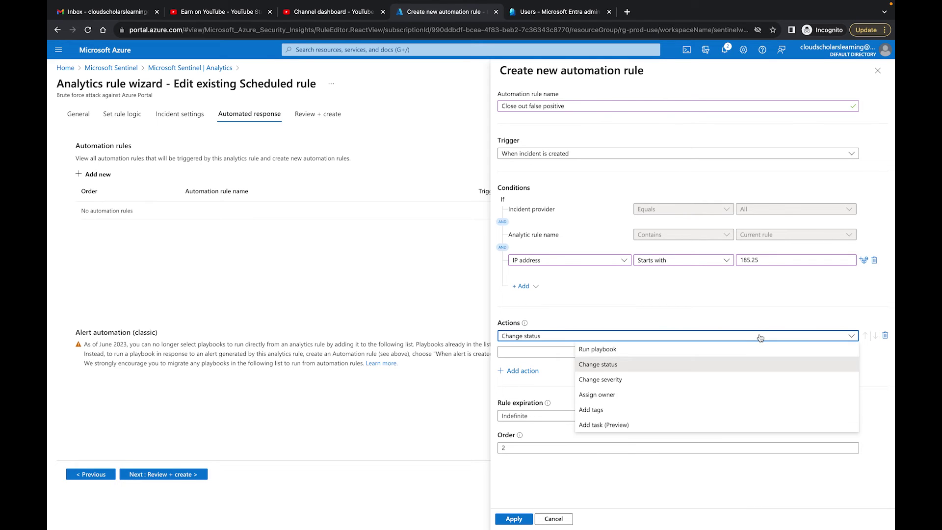
left_click(619, 385)
left_click(631, 352)
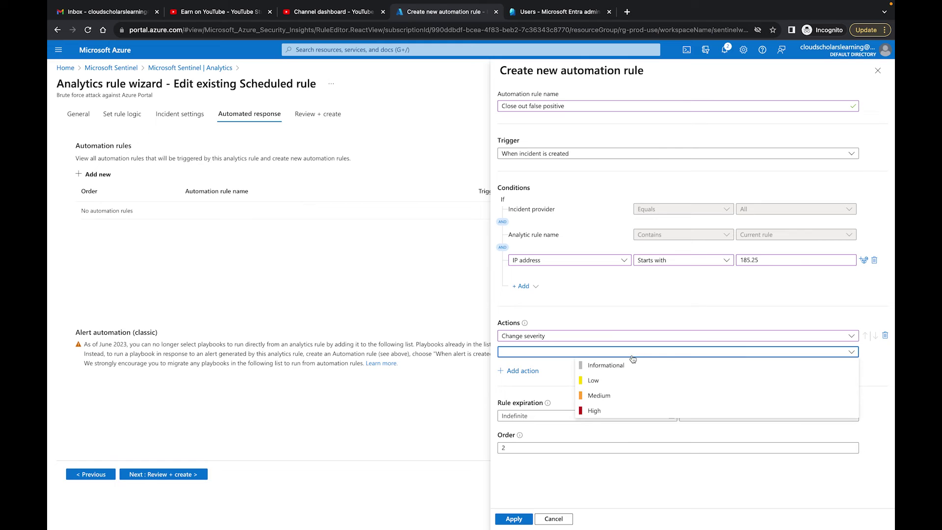
left_click(603, 372)
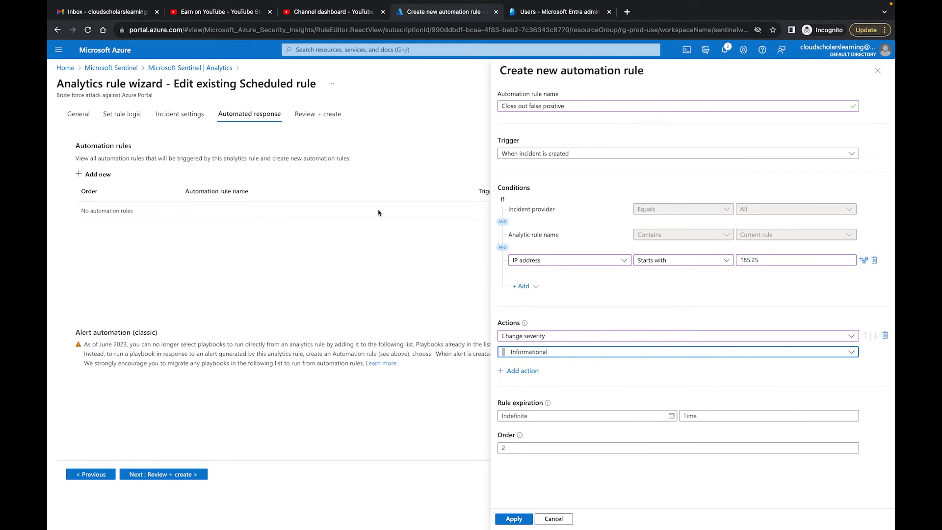
Add a second action that assigns the incident's owner to the App1_Team user entry
left_click(532, 371)
left_click(553, 382)
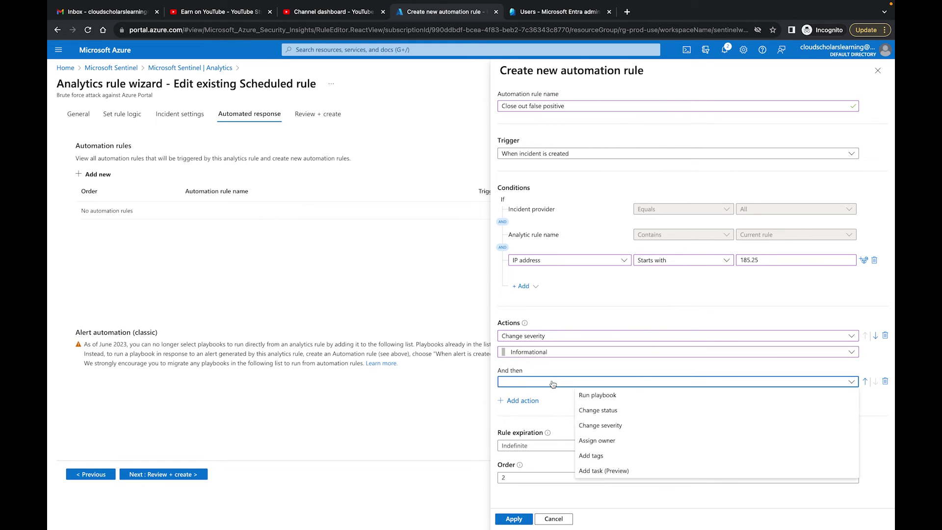
left_click(583, 440)
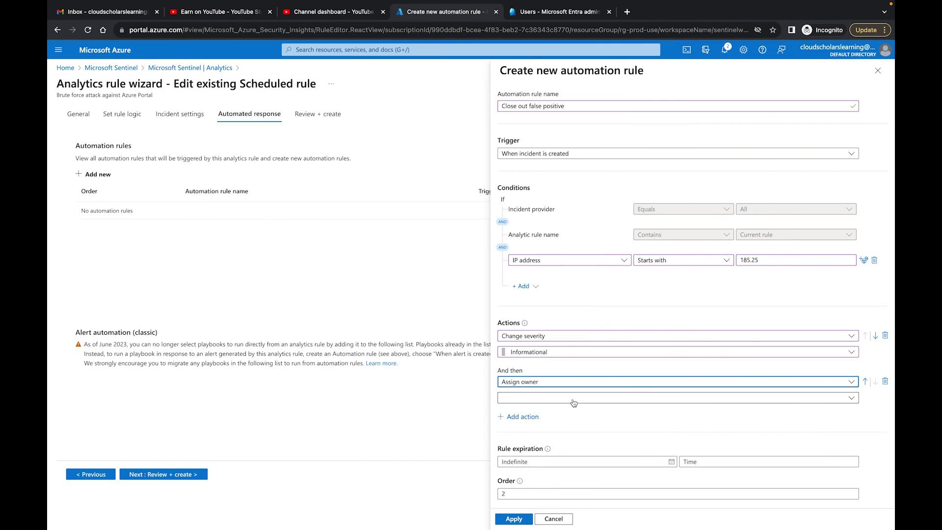
left_click(584, 399)
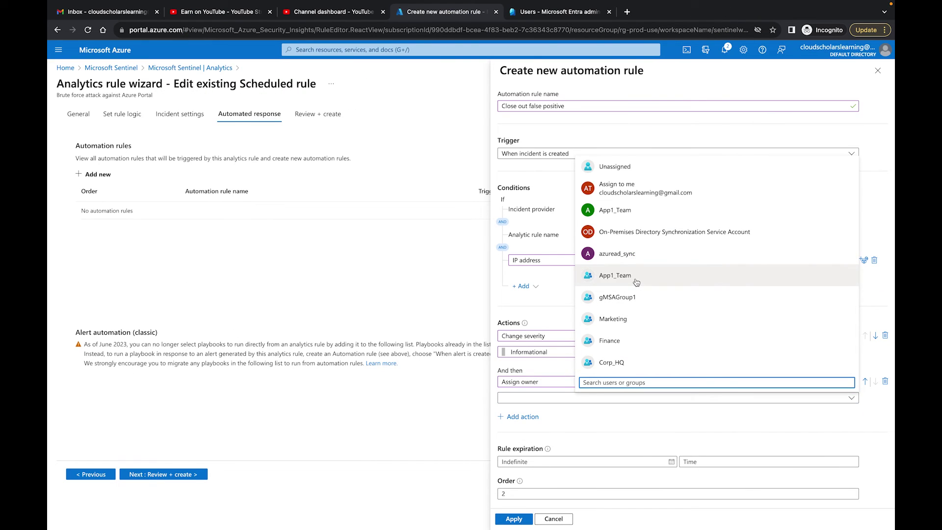
left_click(636, 282)
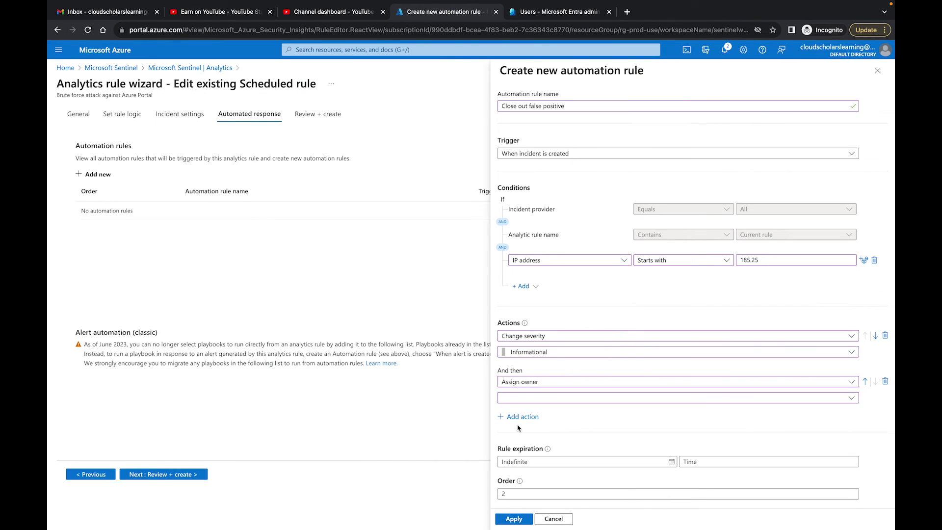
left_click(550, 398)
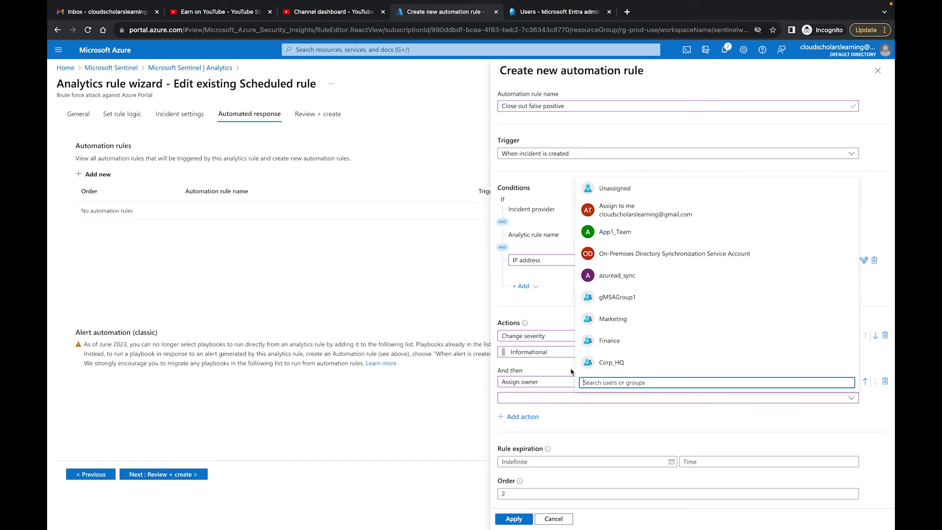
left_click(623, 234)
Add a third action to the automation rule that changes the incident status to Closed
left_click(522, 426)
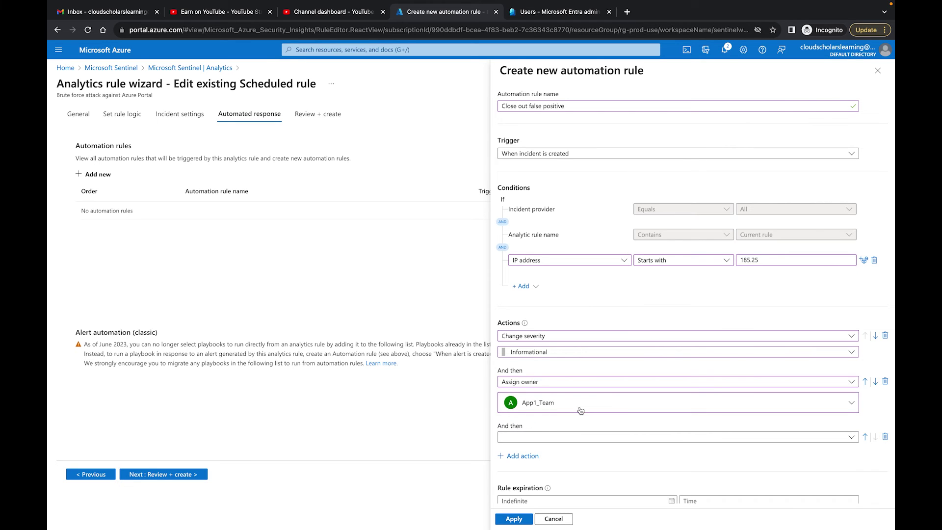
scroll(583, 412, "down", 1)
left_click(602, 401)
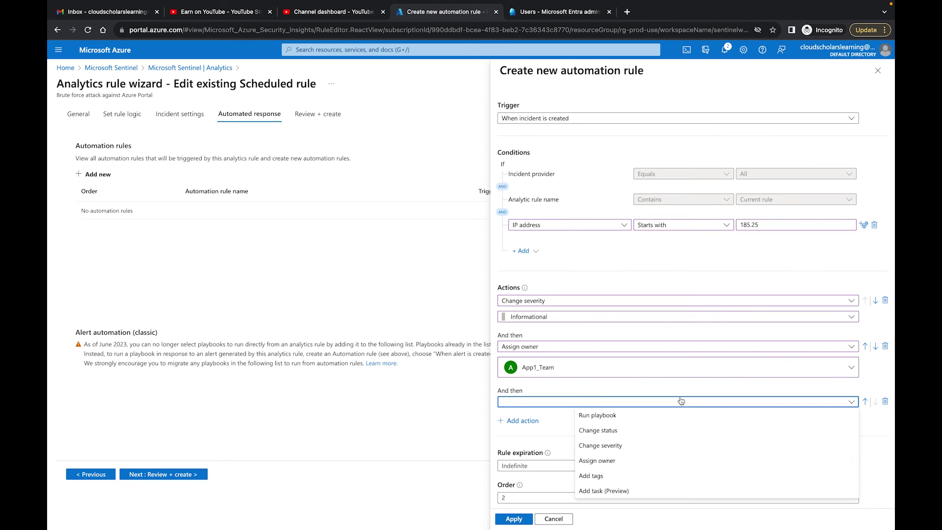
left_click(623, 430)
left_click(607, 418)
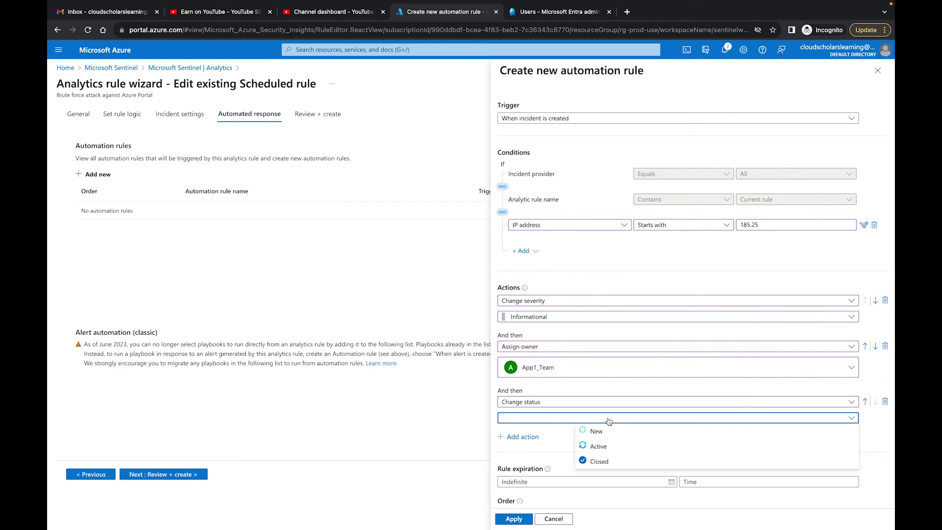
left_click(602, 460)
scroll(602, 460, "down", 2)
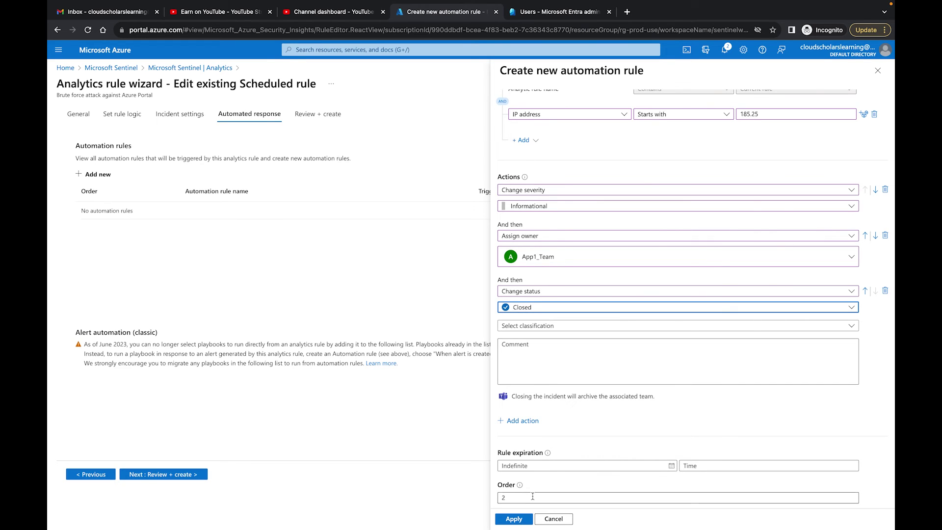
left_click(513, 519)
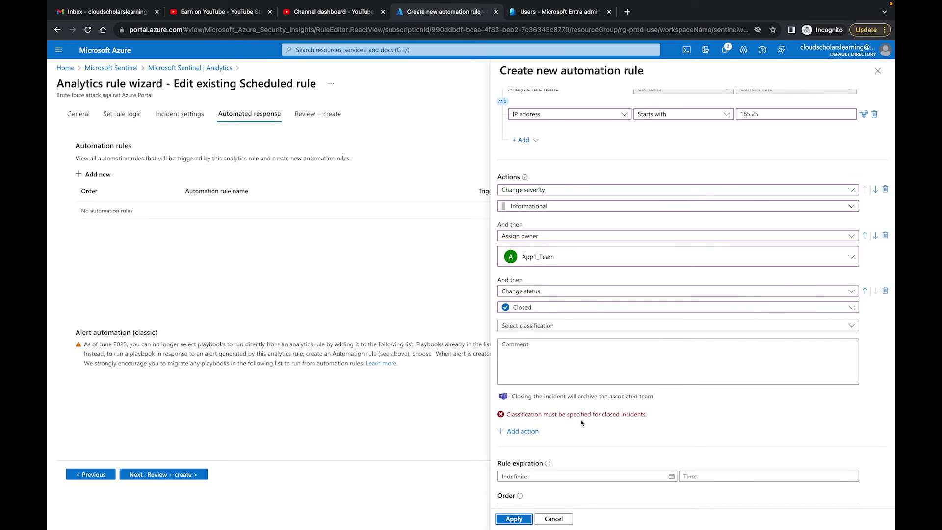
left_click(517, 430)
left_click(571, 446)
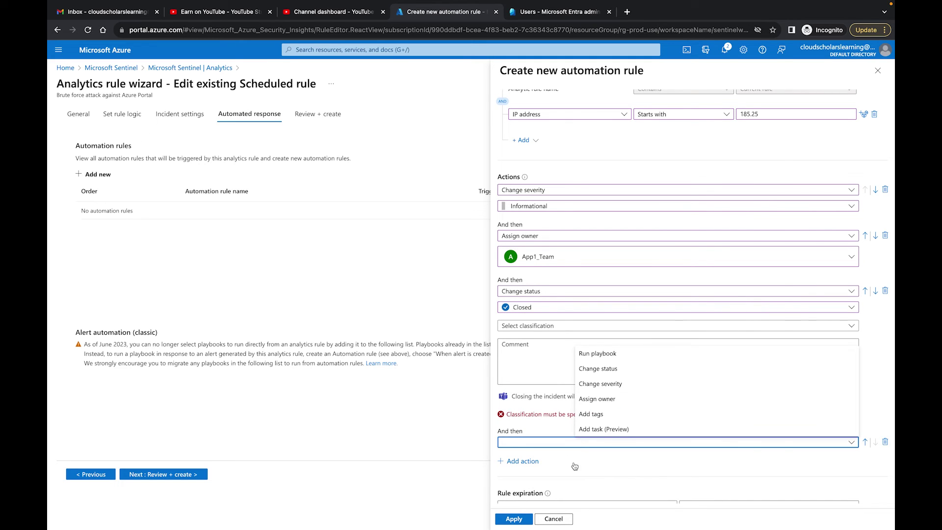
left_click(574, 466)
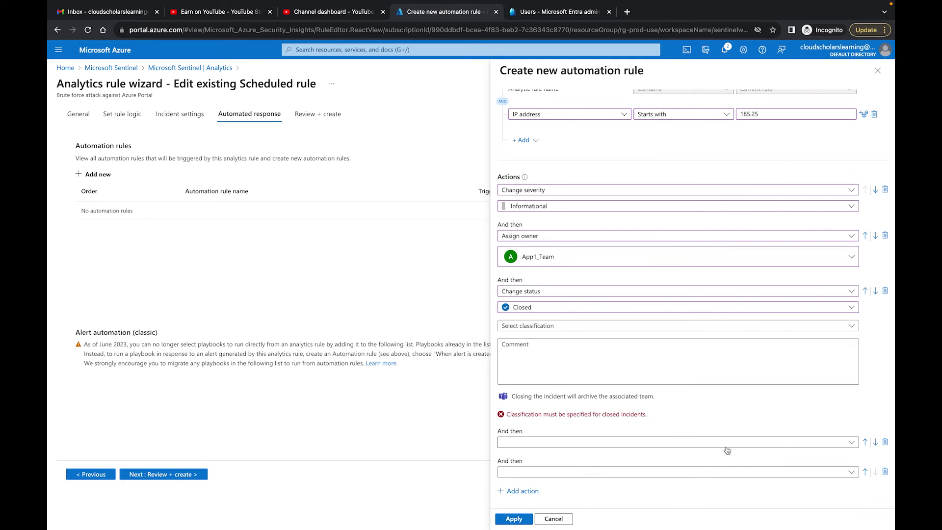
left_click(885, 442)
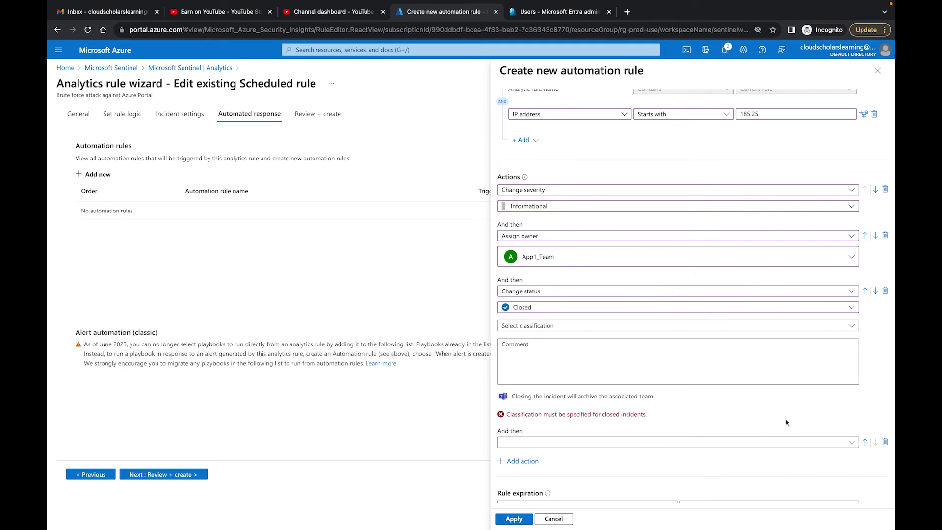
Set the closed incident's classification to False Positive - Inaccurate data
left_click(666, 326)
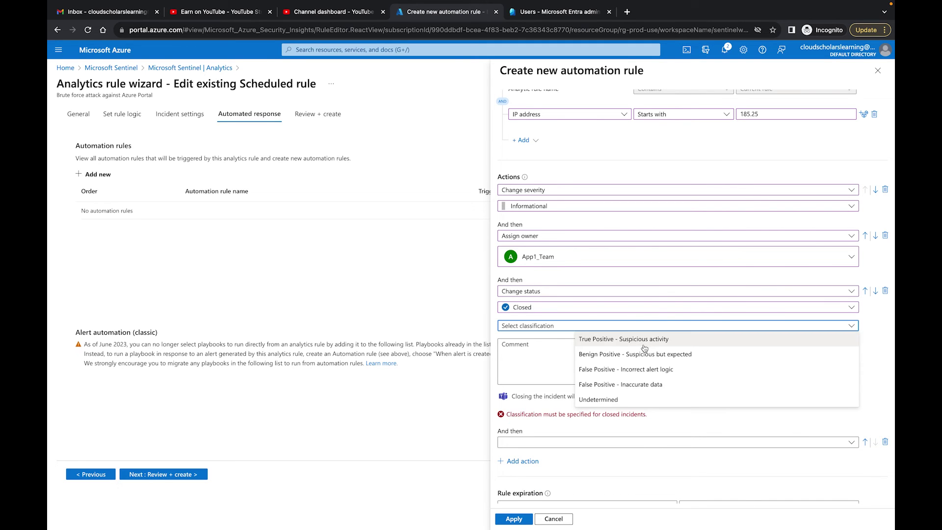
left_click(623, 386)
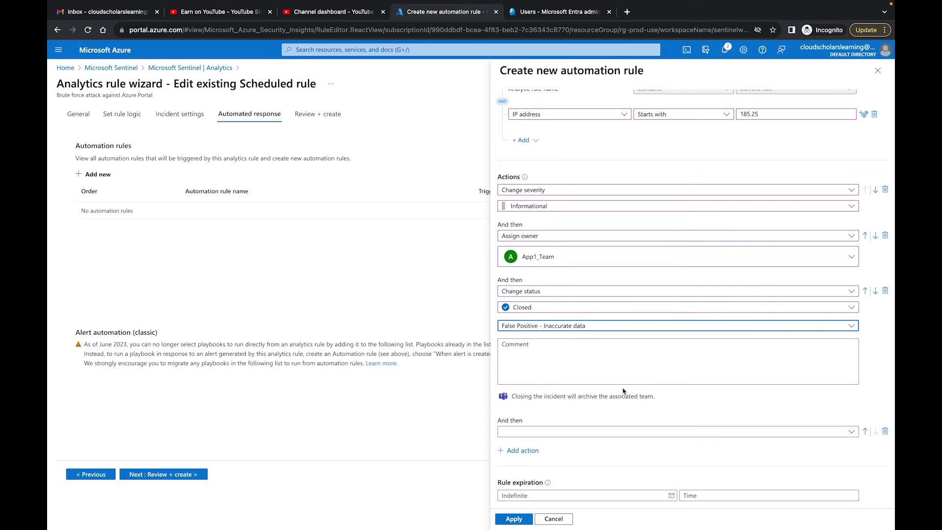
left_click(514, 519)
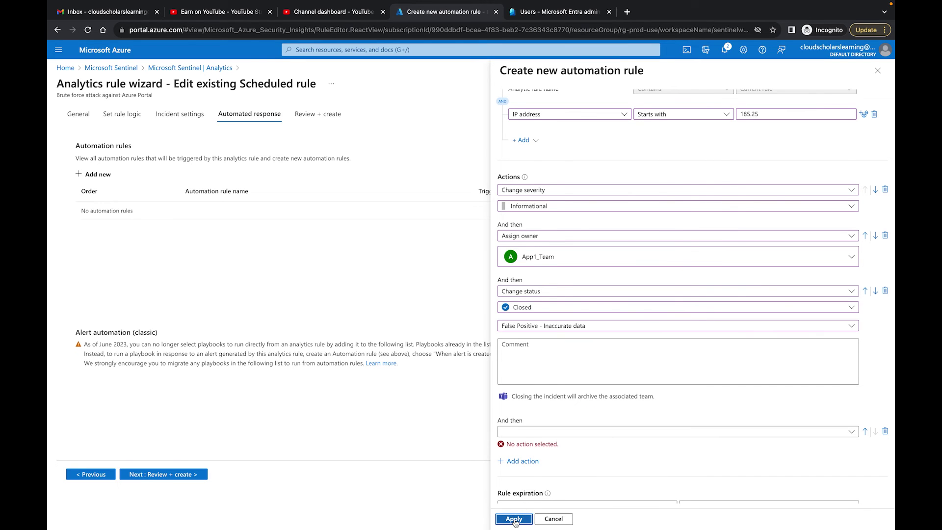
Remove the empty last action and apply the automation rule
left_click(792, 432)
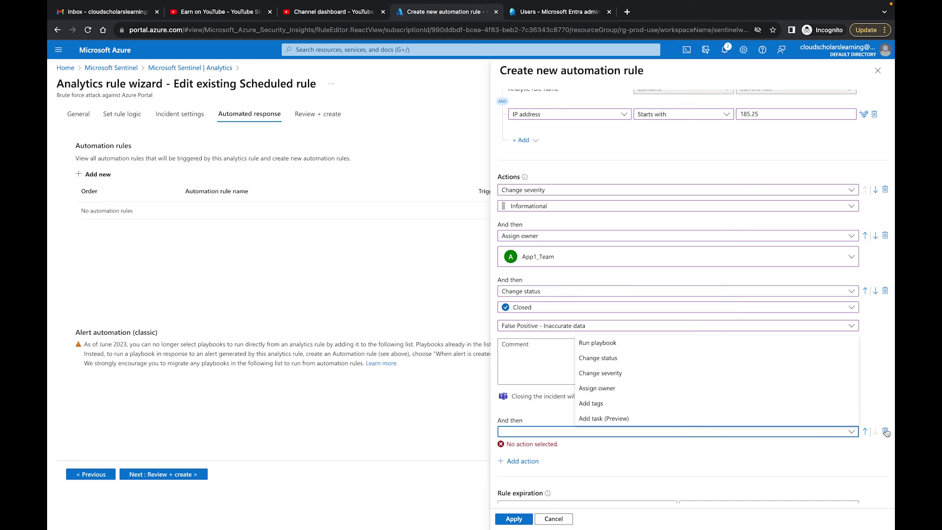
left_click(886, 432)
left_click(513, 518)
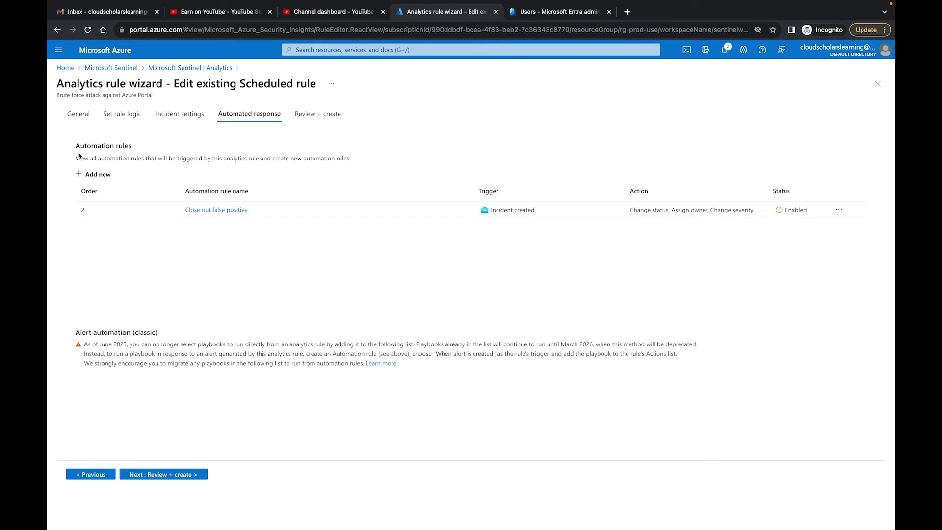
Proceed to the analytics rule's final review and save the rule
left_click(181, 475)
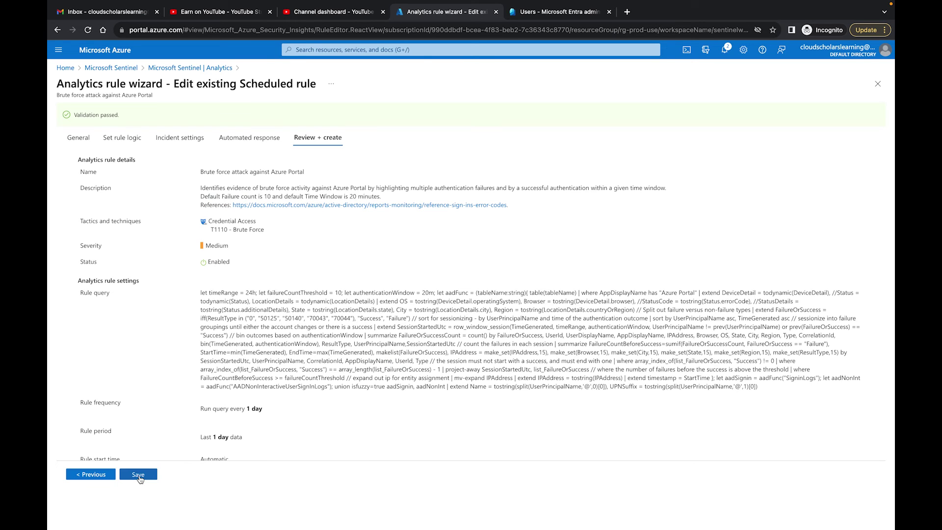
left_click(139, 476)
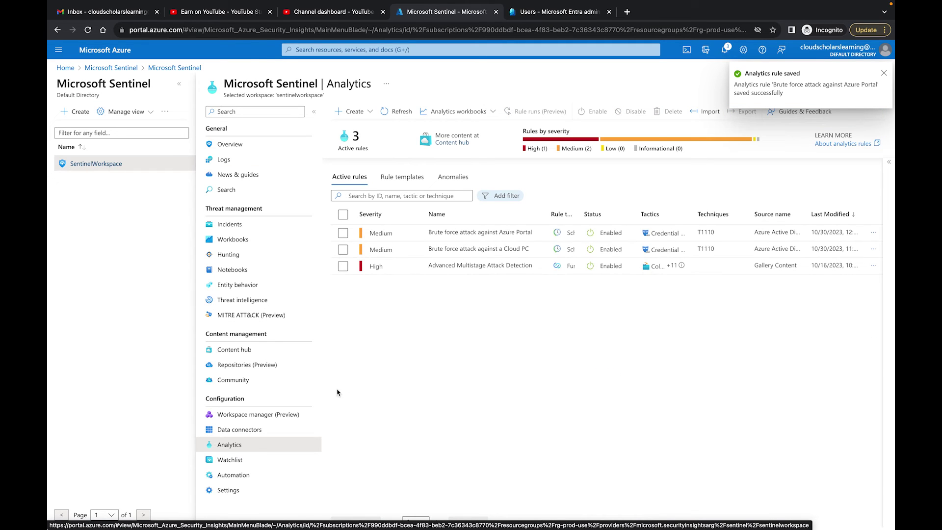
On the Automation page, move the "Close out false positive" rule up one place in the order and refresh the list
left_click(222, 475)
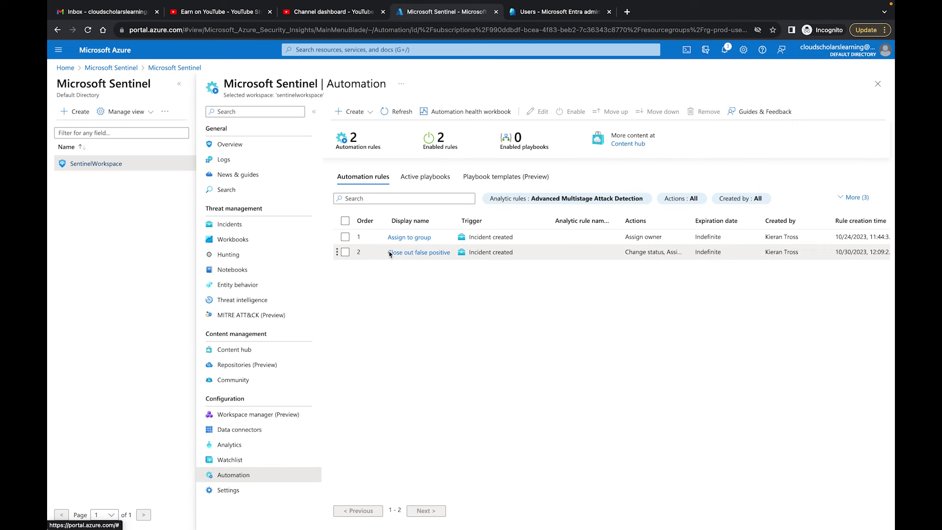
left_click(346, 252)
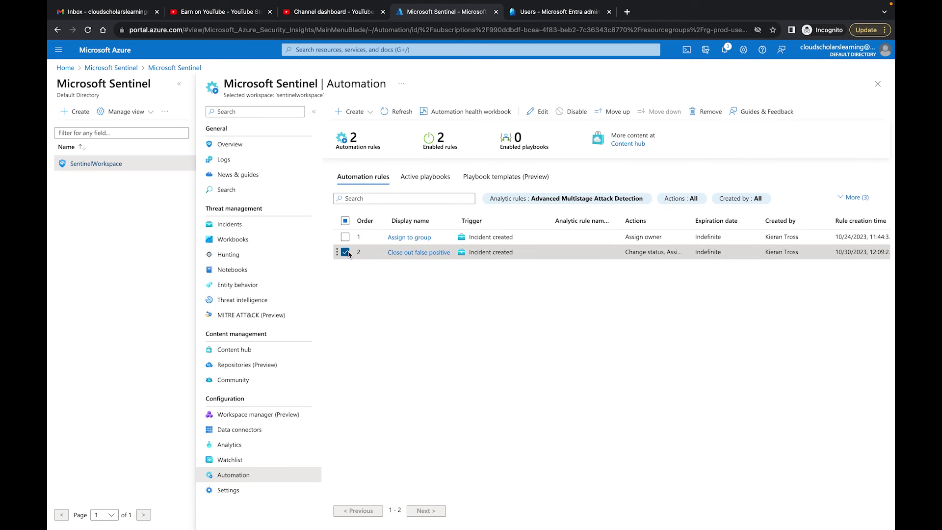
left_click(616, 114)
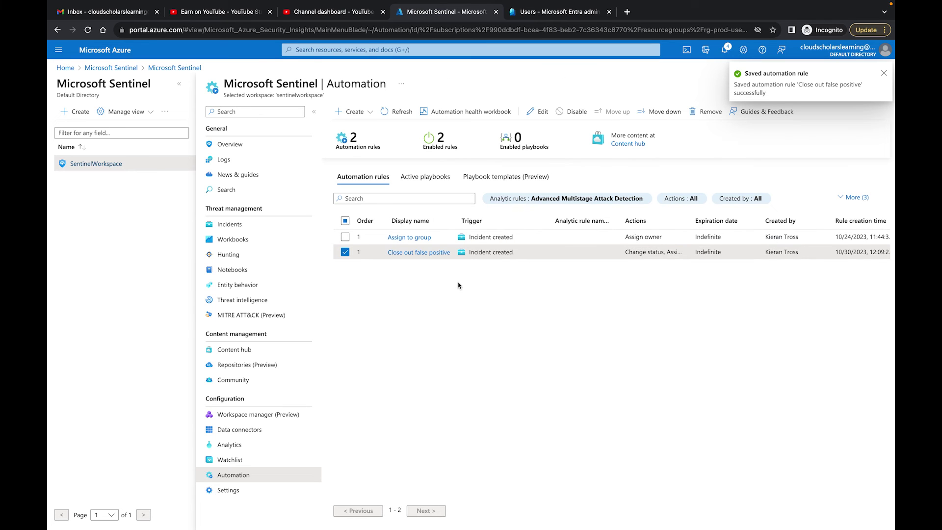
left_click(883, 73)
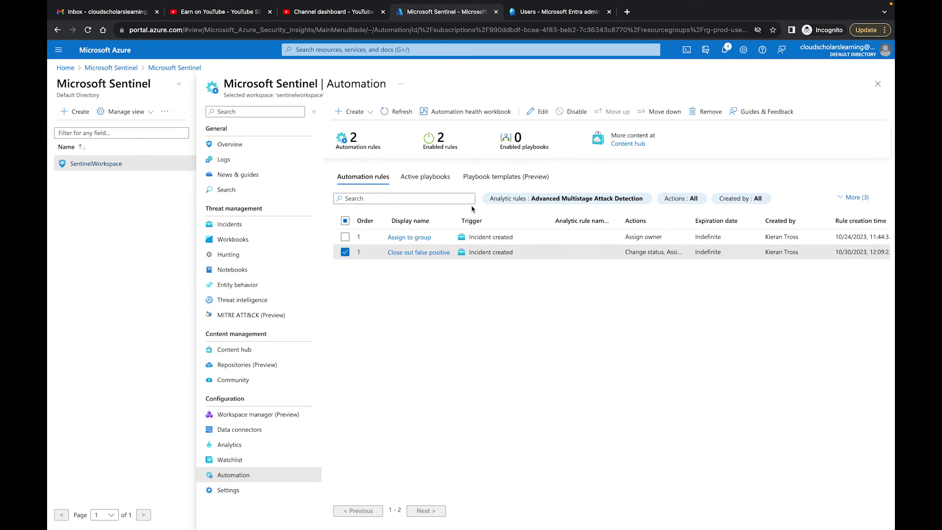
left_click(402, 111)
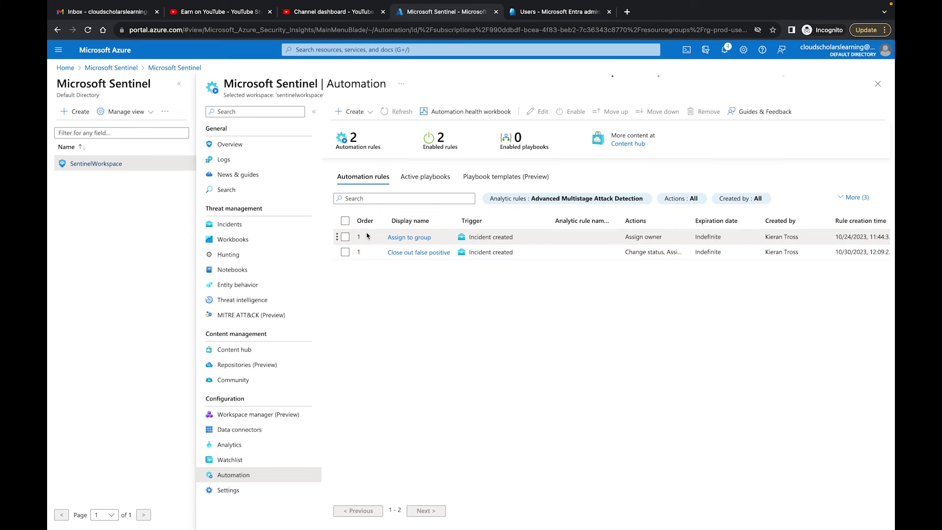
Move the "Close out false positive" rule back down one place in the order
left_click(345, 252)
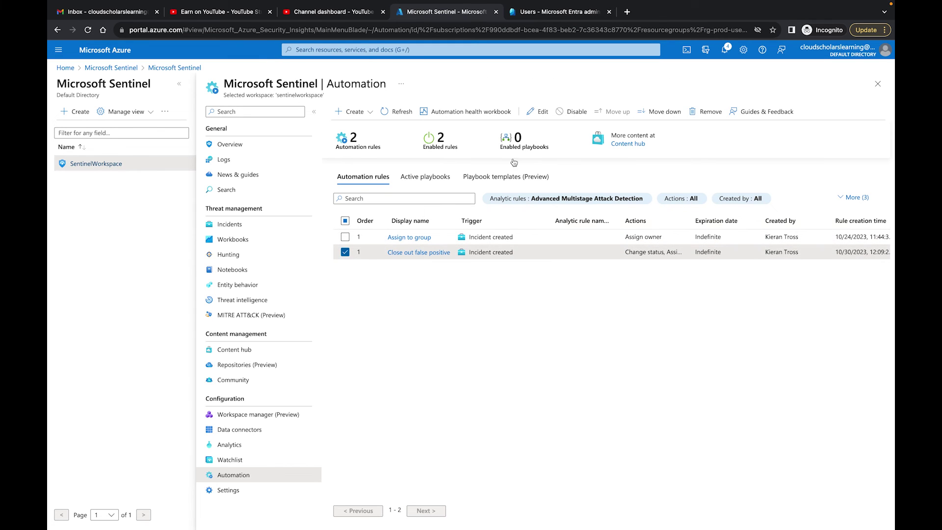
left_click(664, 112)
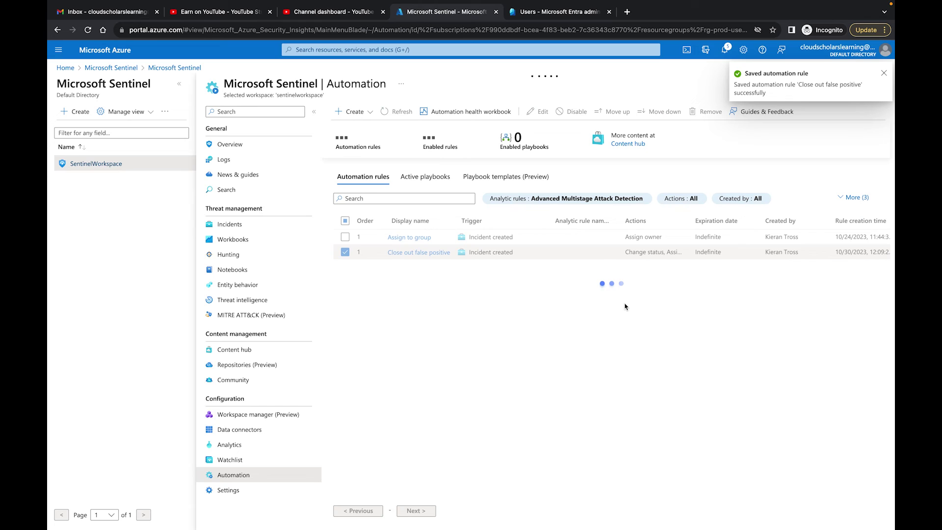
left_click(344, 251)
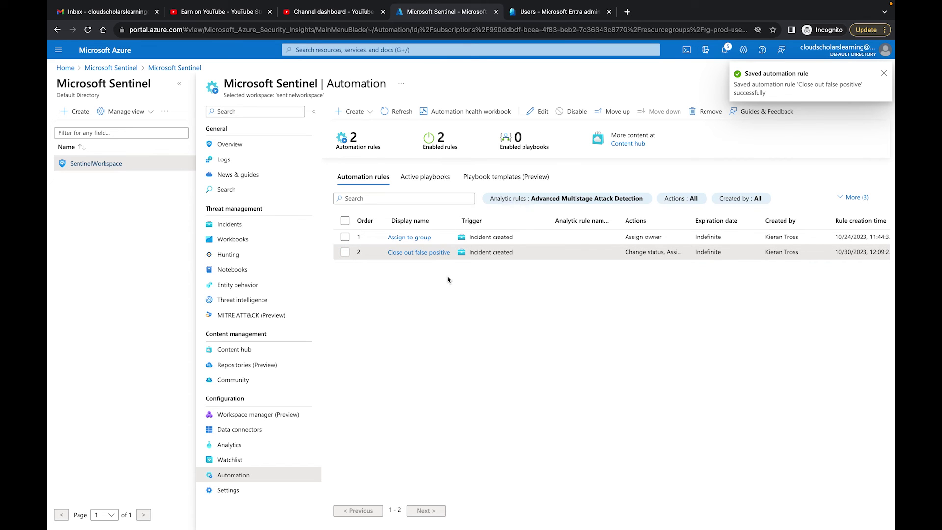
Start a new automation rule to examine which analytics rules its Analytic rule name condition offers, and close it without saving
left_click(365, 112)
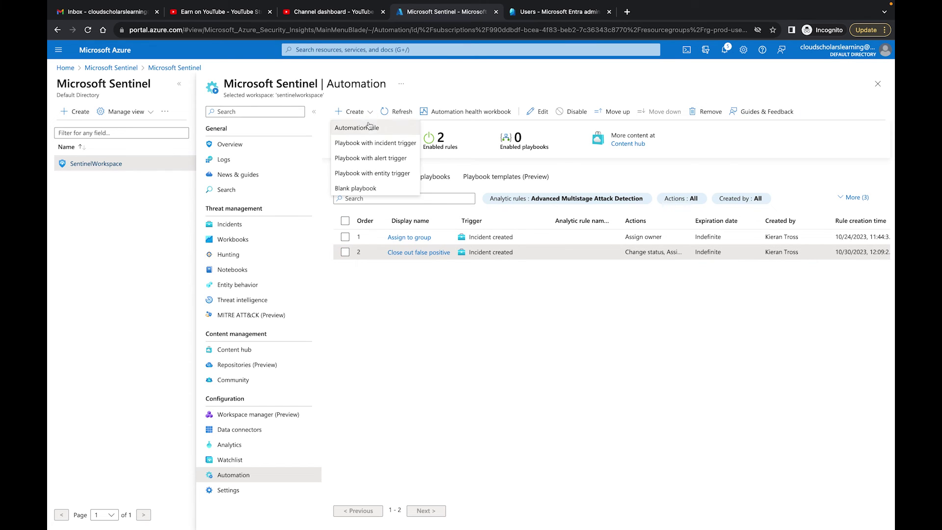
left_click(368, 126)
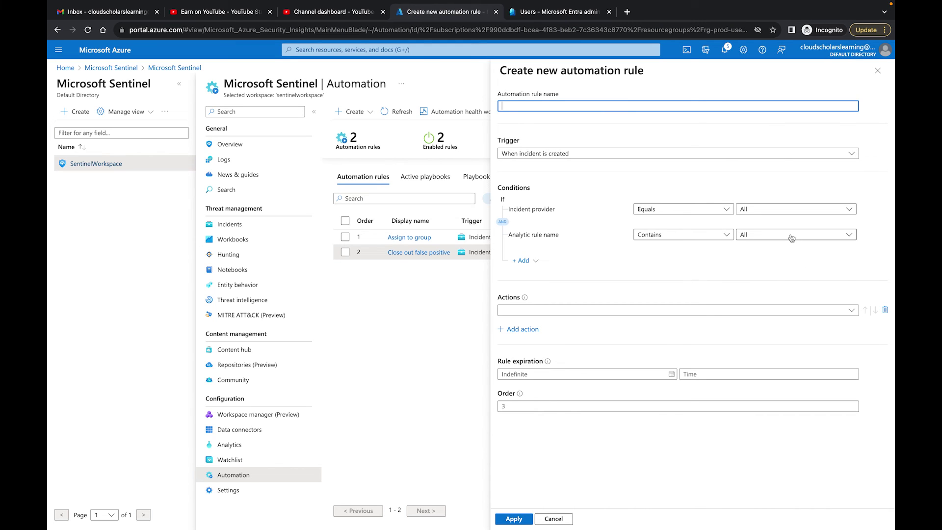
left_click(791, 236)
left_click(760, 282)
left_click(761, 283)
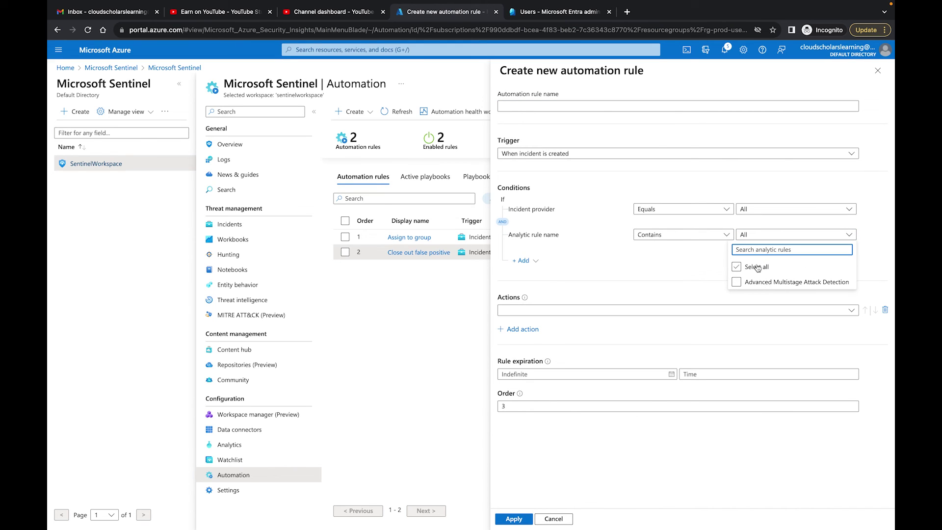
left_click(689, 271)
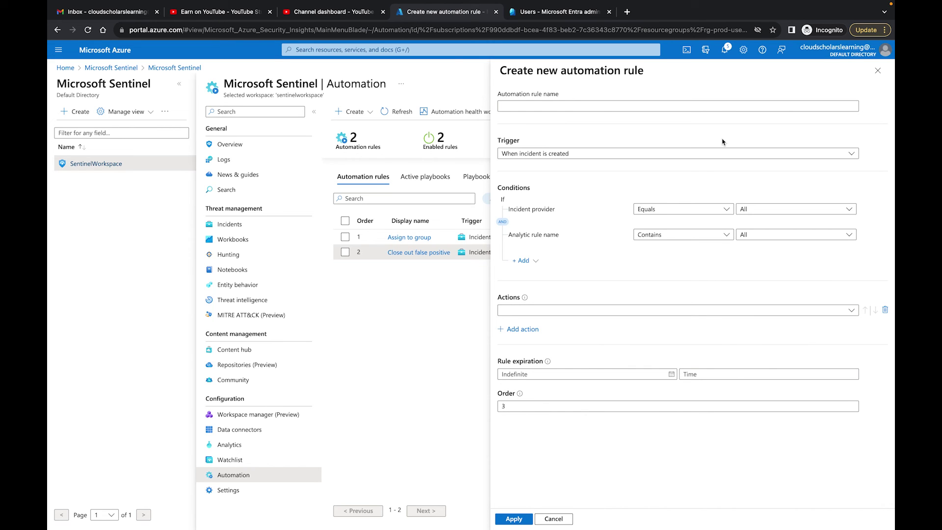
left_click(878, 72)
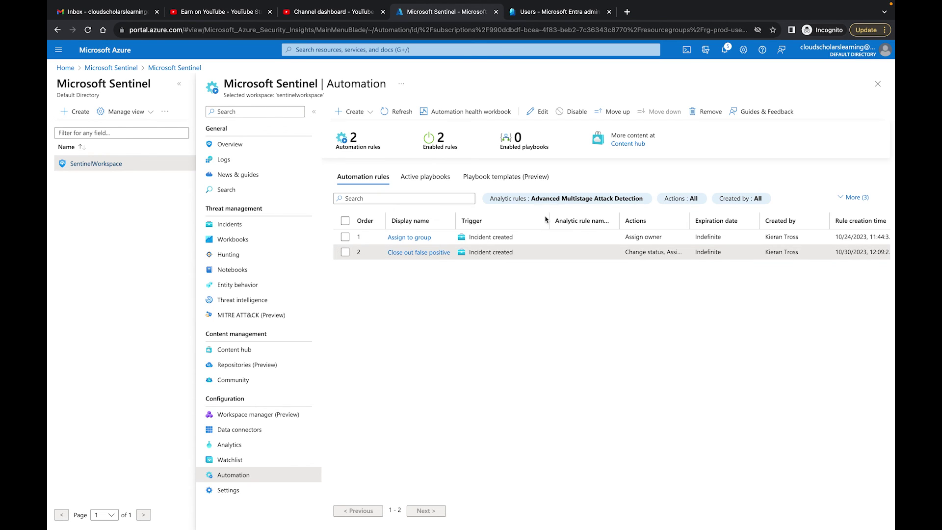
Check the choices in the Automation page's analytic rules filter and view the details of the "Brute force attack against a Cloud PC" analytics rule
left_click(556, 199)
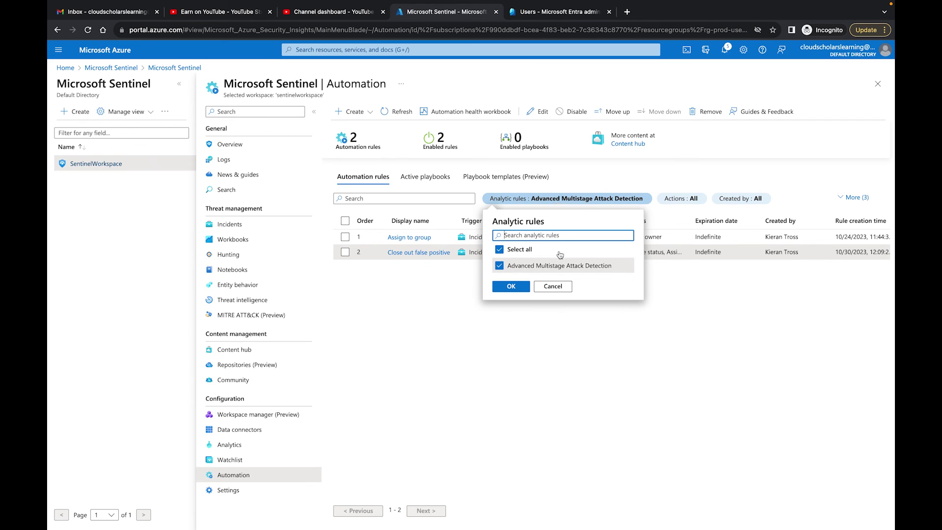
left_click(553, 288)
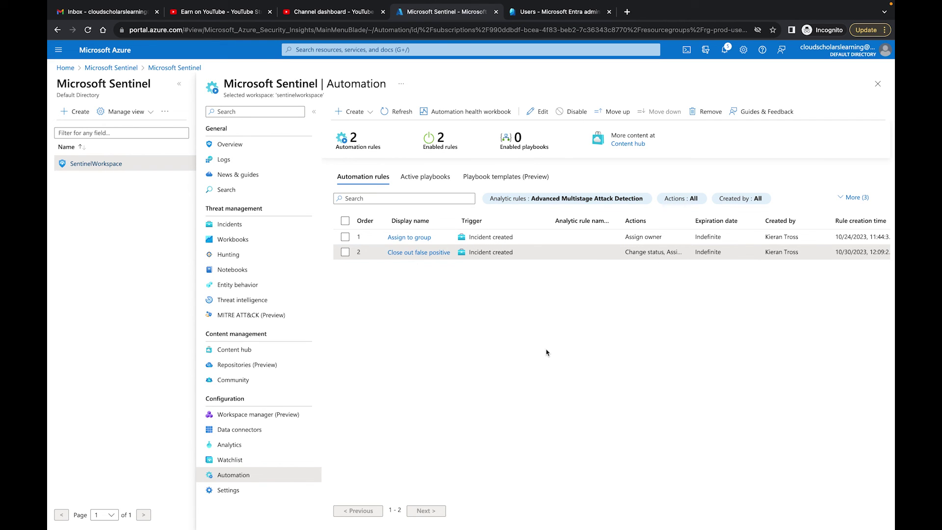
left_click(252, 443)
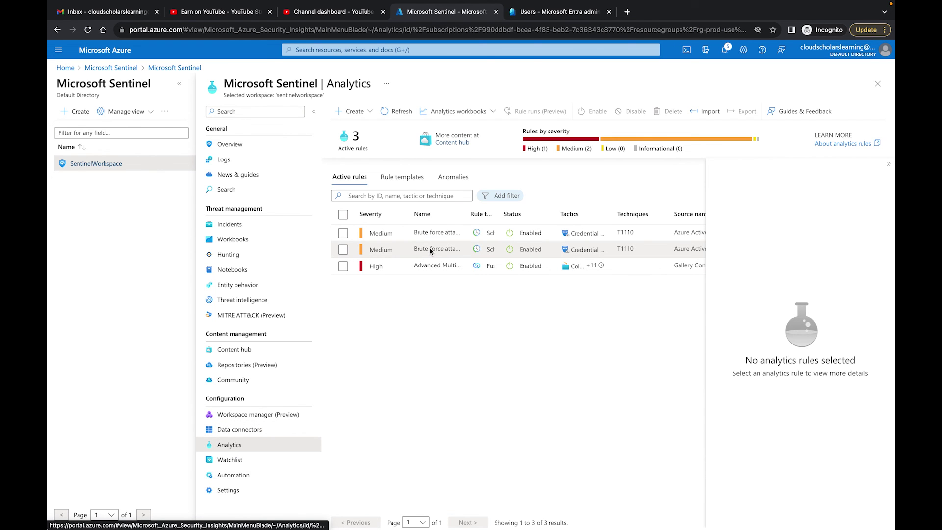
left_click(430, 249)
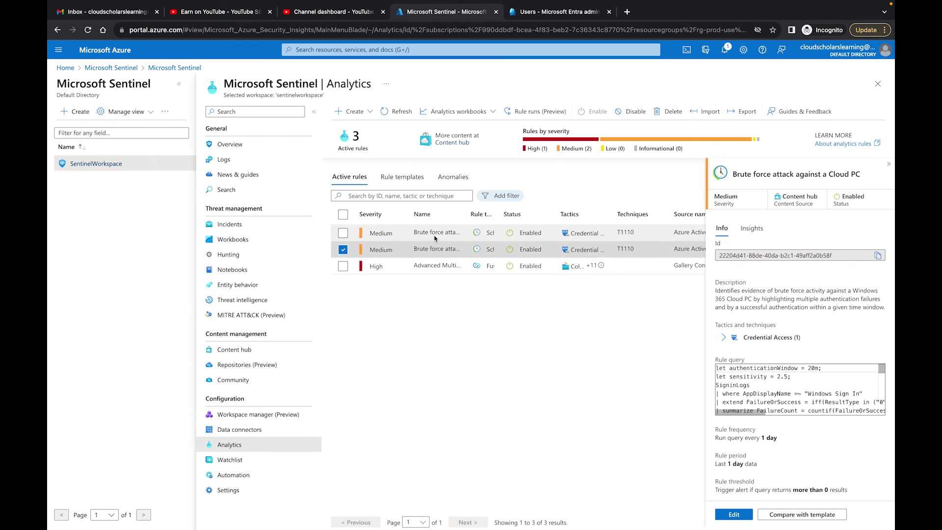
key("Up")
left_click(431, 253)
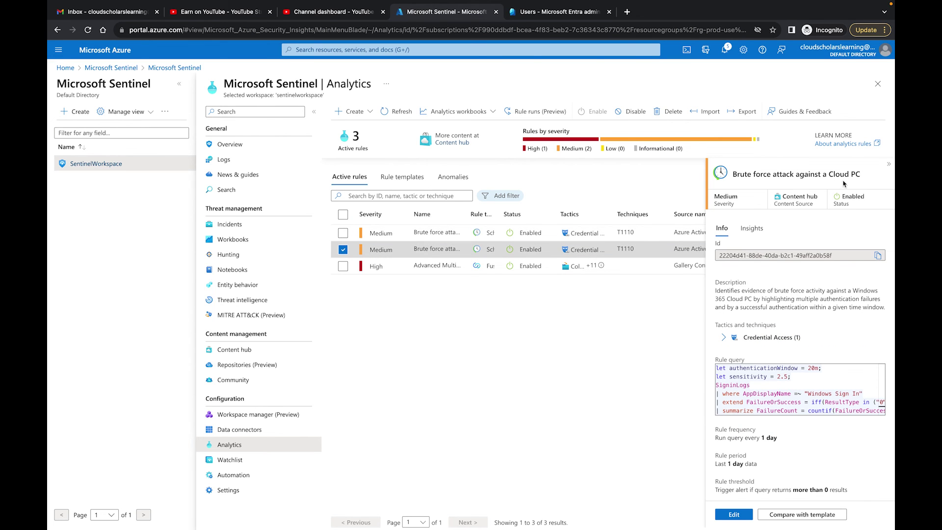
Return to the Automation page, recheck the analytic rule choices in a blank automation rule, and cancel it
left_click(233, 475)
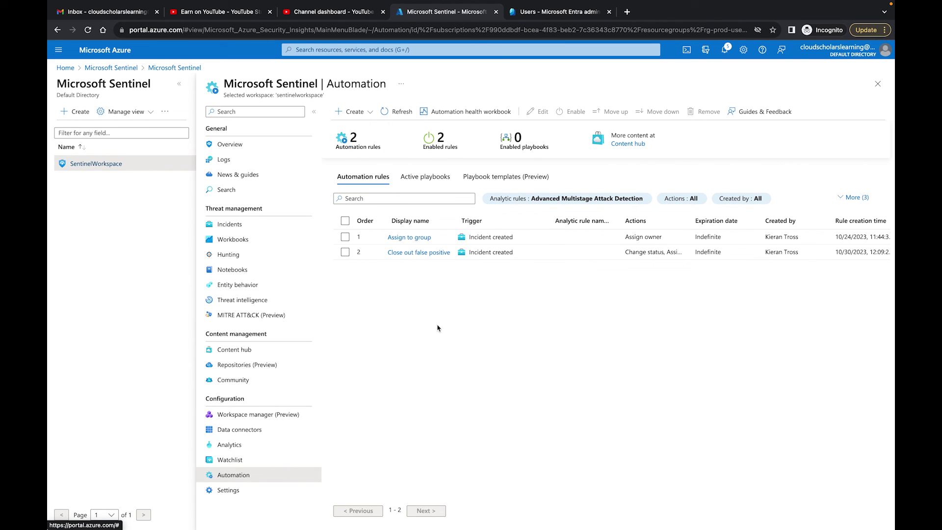
left_click(354, 111)
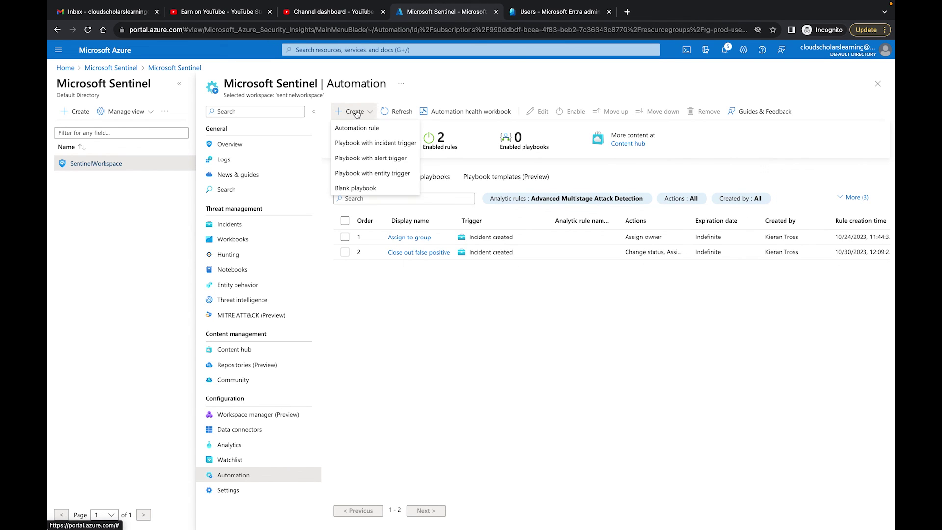
left_click(375, 128)
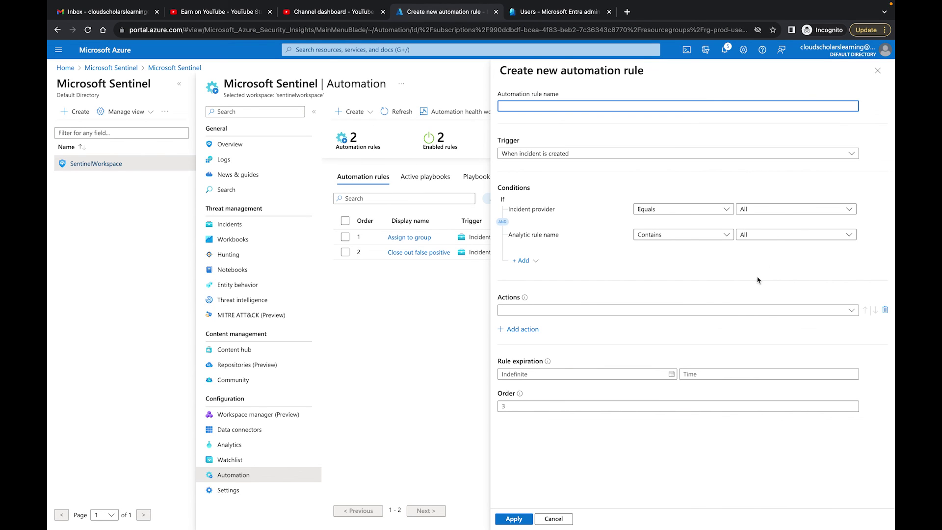
left_click(782, 238)
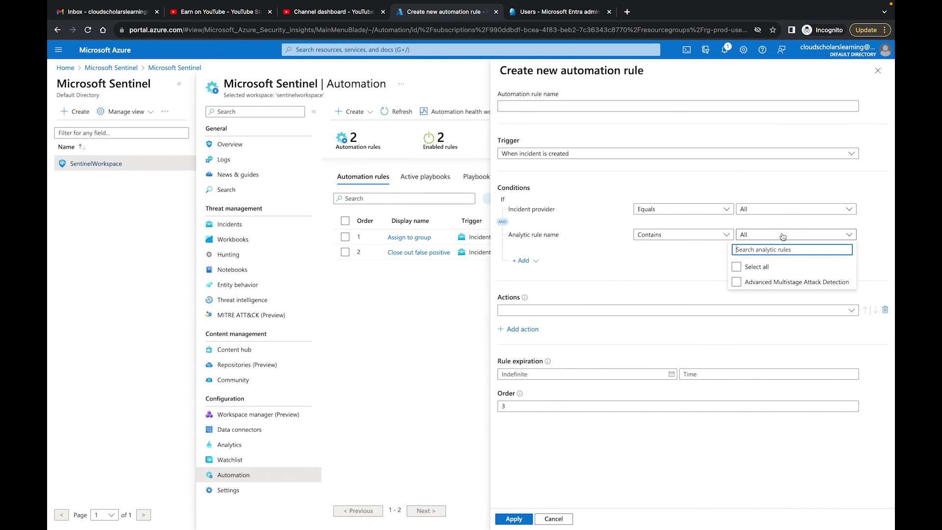
left_click(777, 288)
left_click(553, 518)
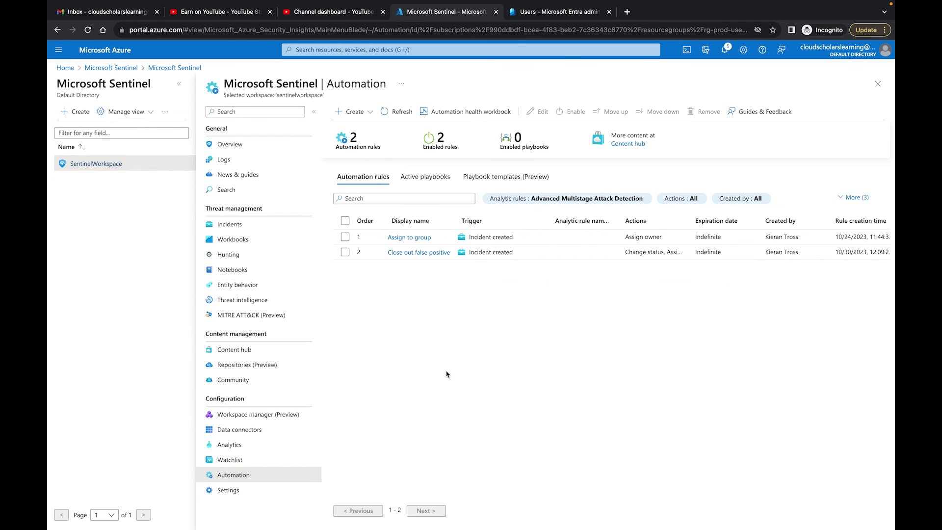